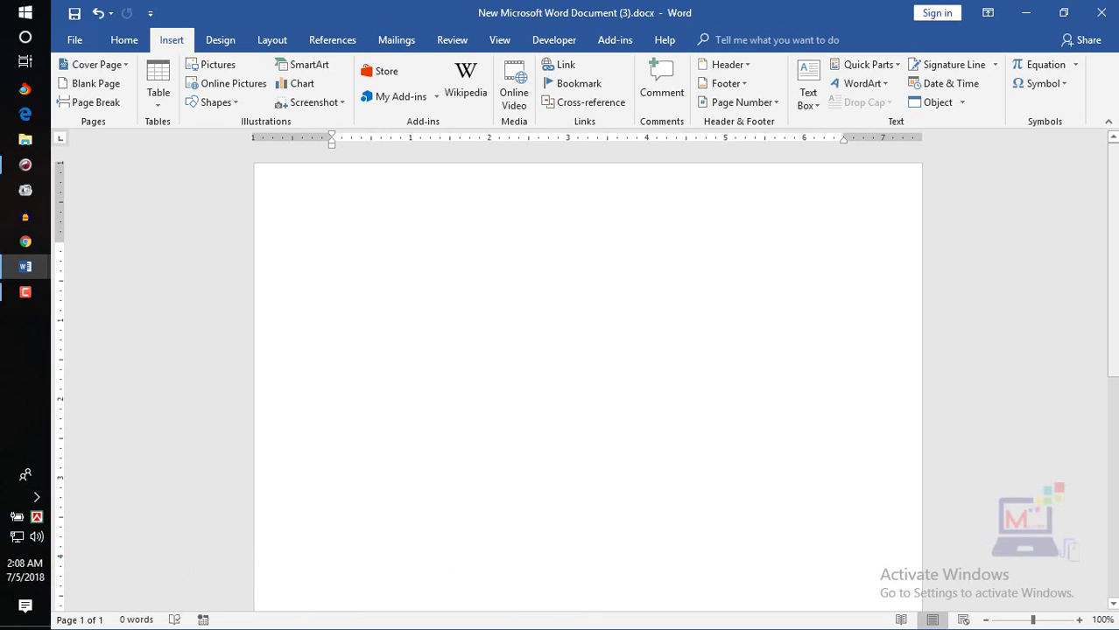
# Step: Insert the built-in Pythagorean Theorem equation into the blank document
pyautogui.click(1042, 67)
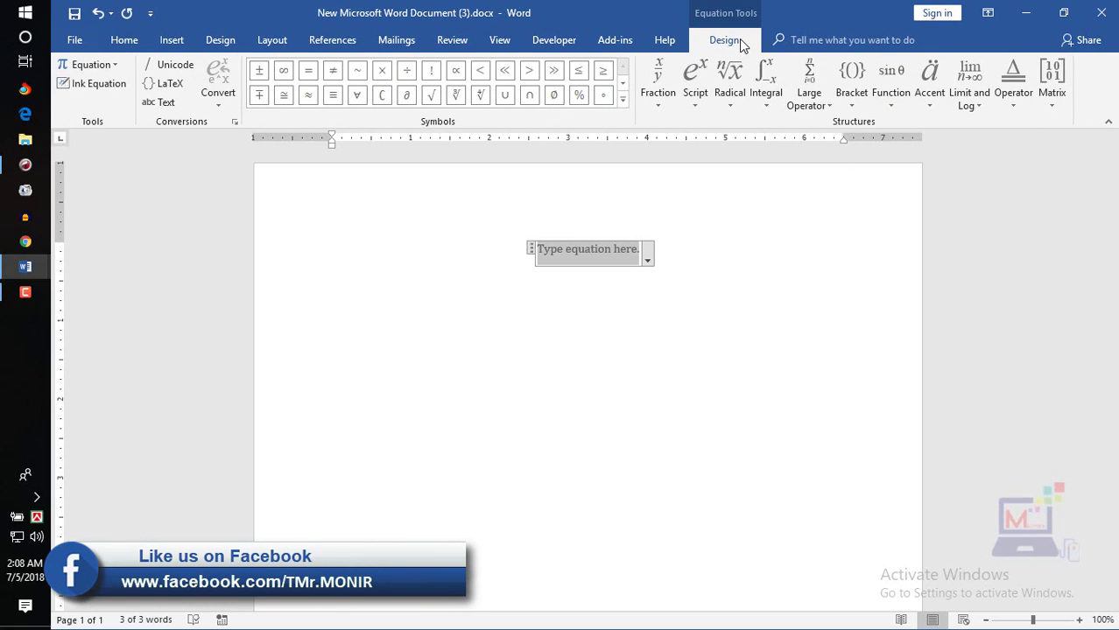
pyautogui.click(115, 63)
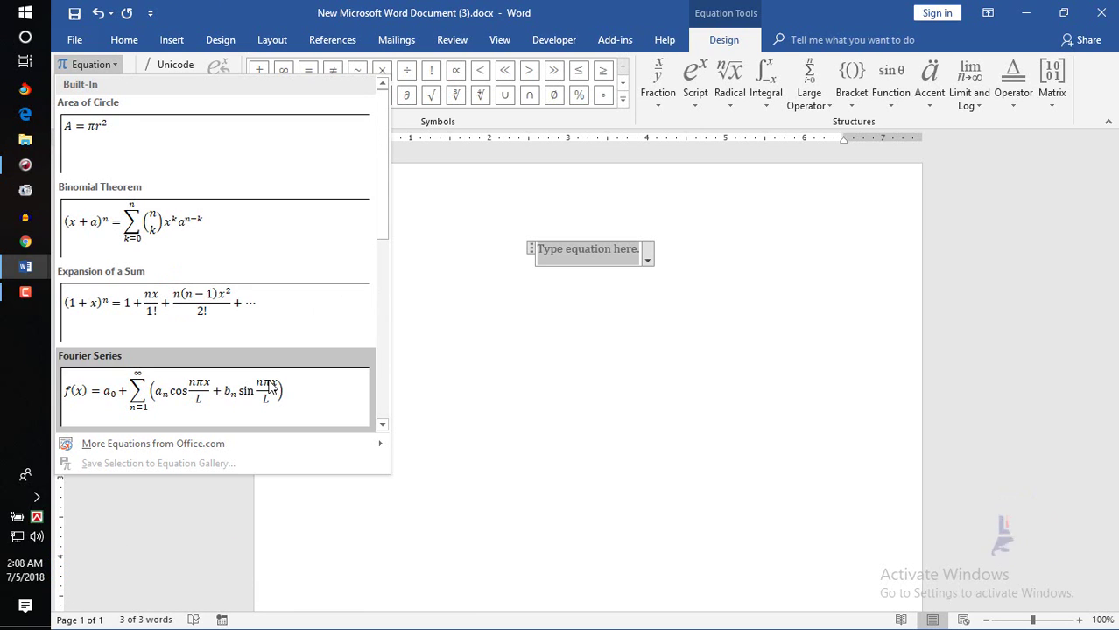
pyautogui.moveTo(386, 149); pyautogui.dragTo(390, 251)
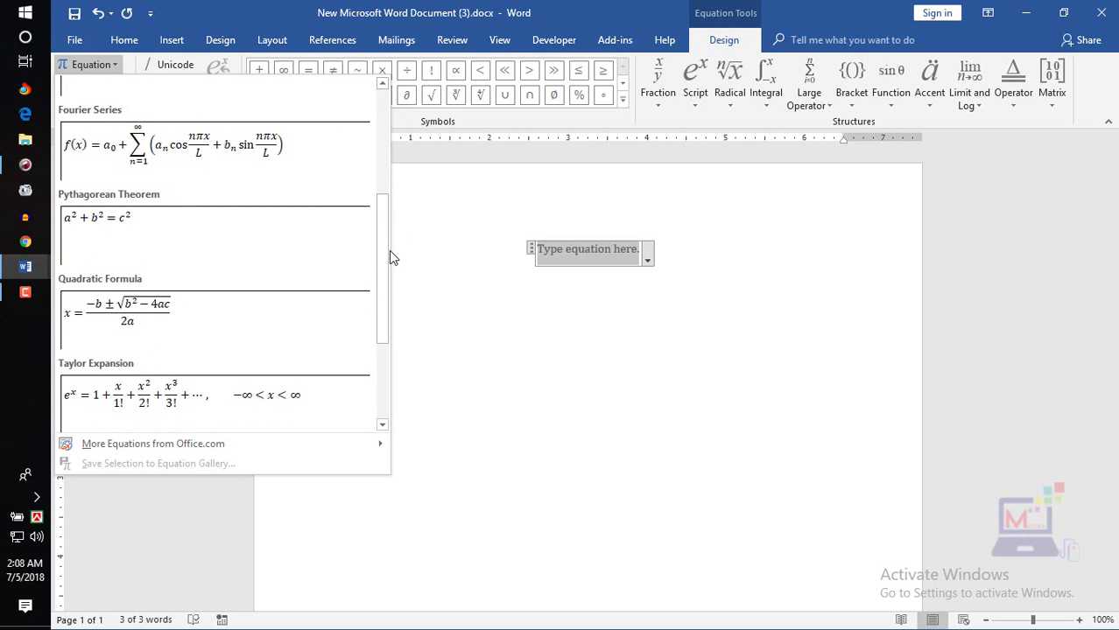
pyautogui.click(177, 237)
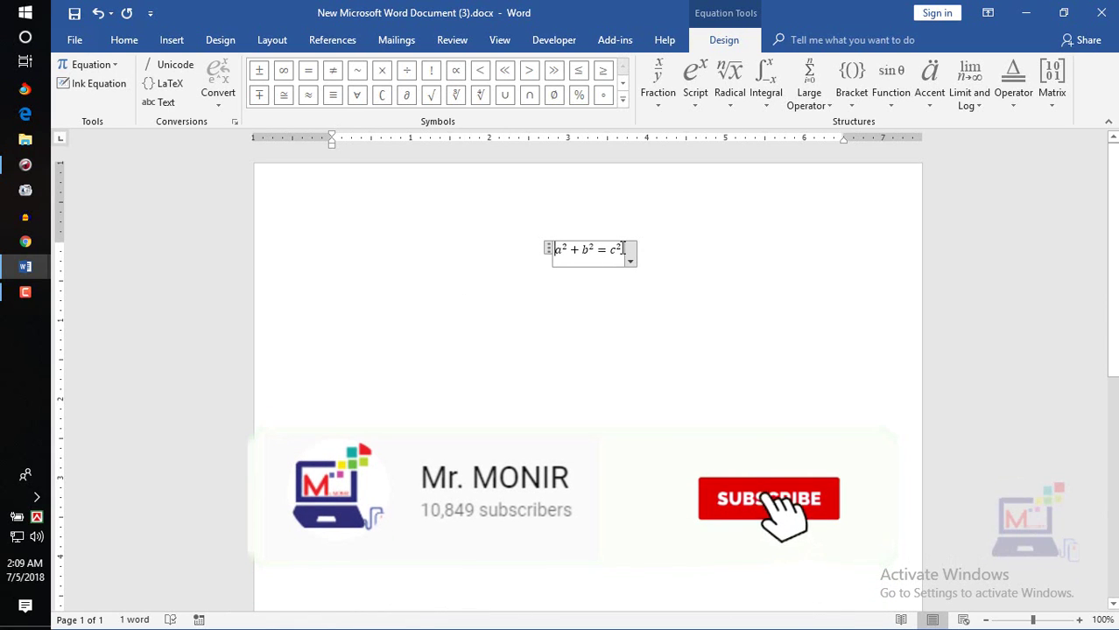
# Step: Delete the equals sign and the c² term from the equation, leaving a² + b²
pyautogui.press('BackSpace')
pyautogui.press('BackSpace')
pyautogui.press('BackSpace')
pyautogui.press('BackSpace')
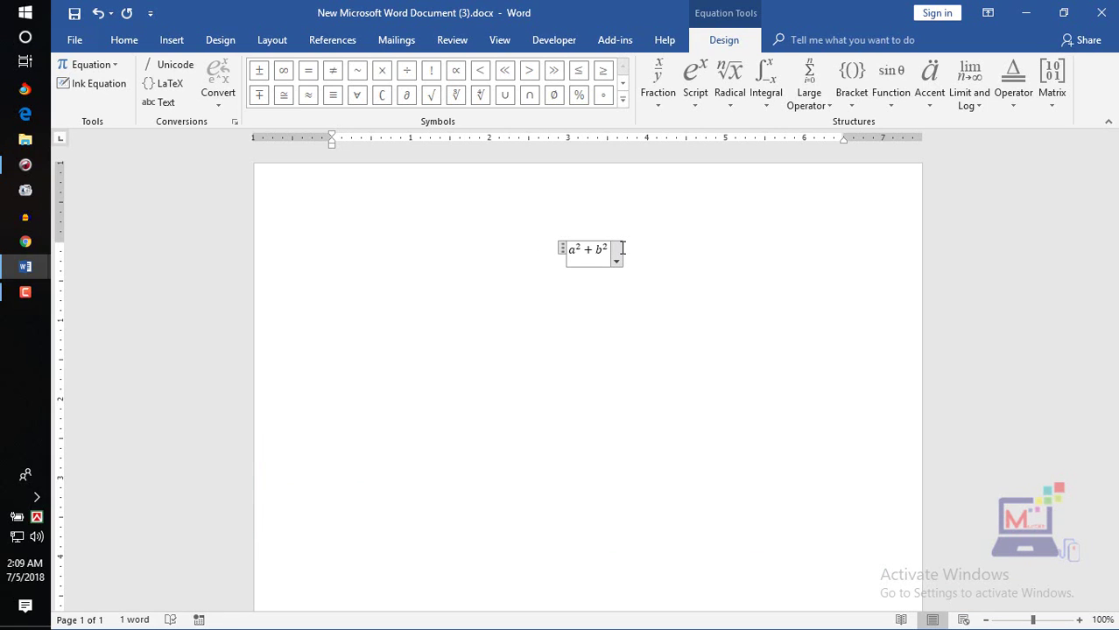
pyautogui.click(671, 260)
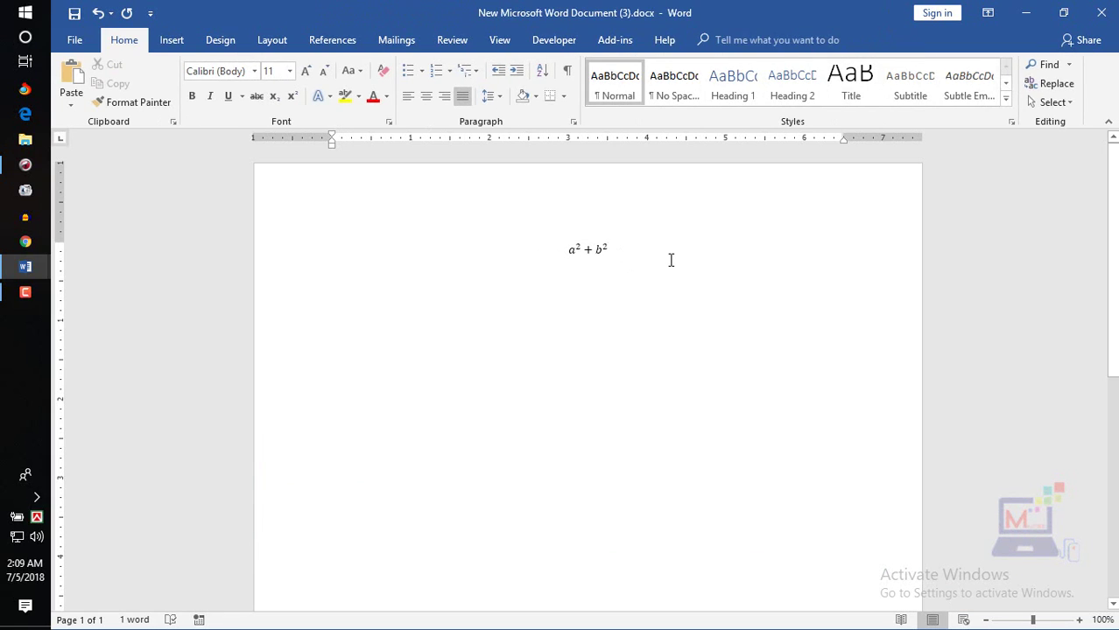
# Step: Replace the base variables of the two squared terms so the equation reads b² + y²
pyautogui.click(578, 252)
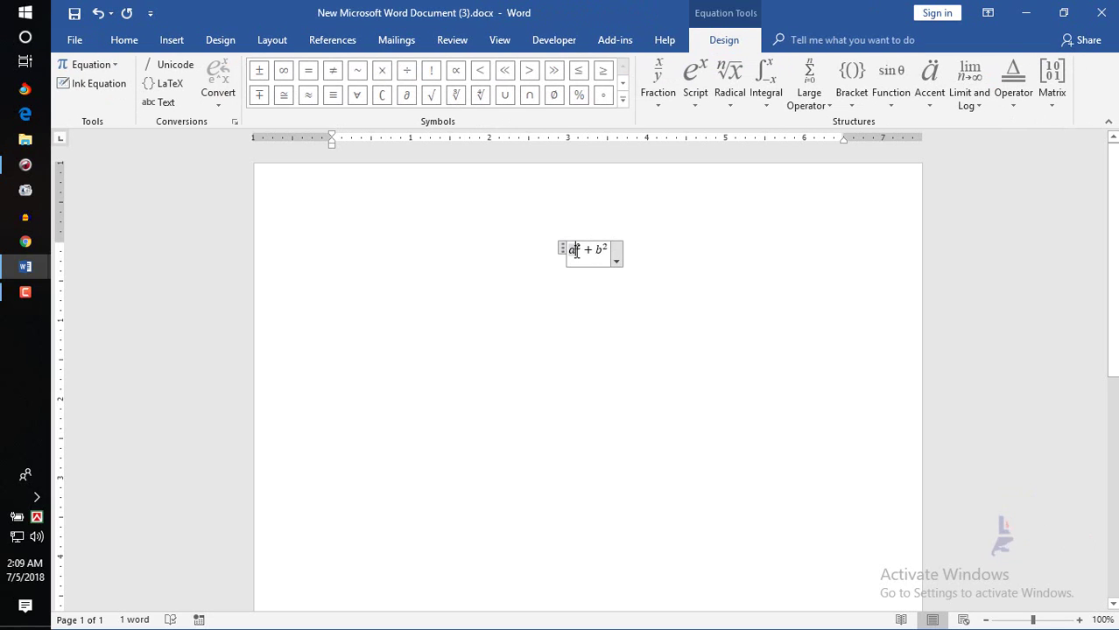
pyautogui.doubleClick(578, 252)
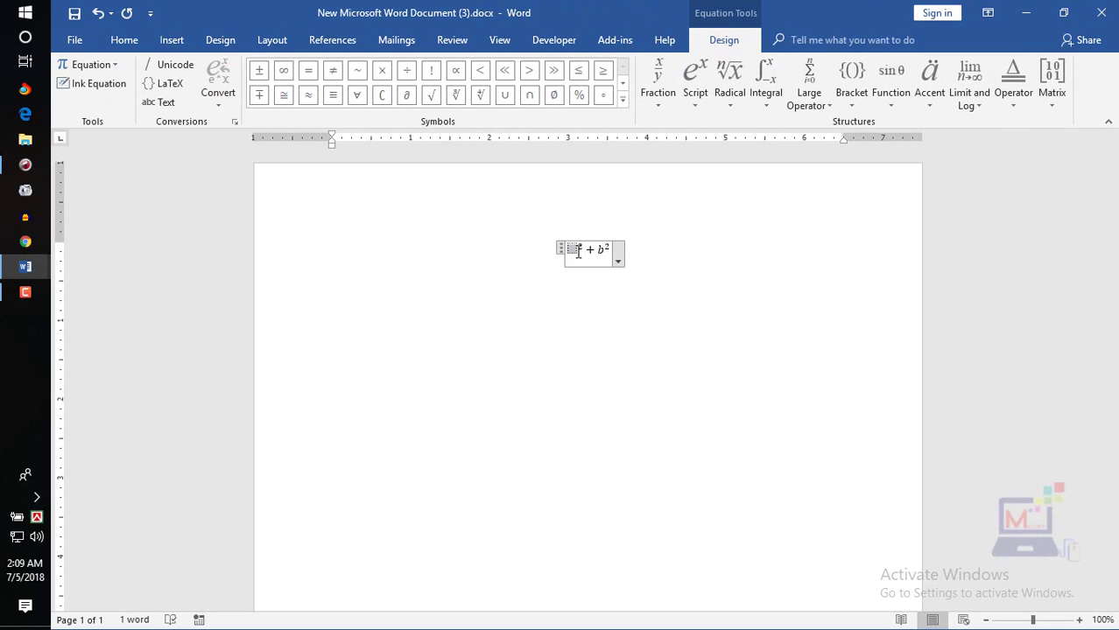
pyautogui.write('b')
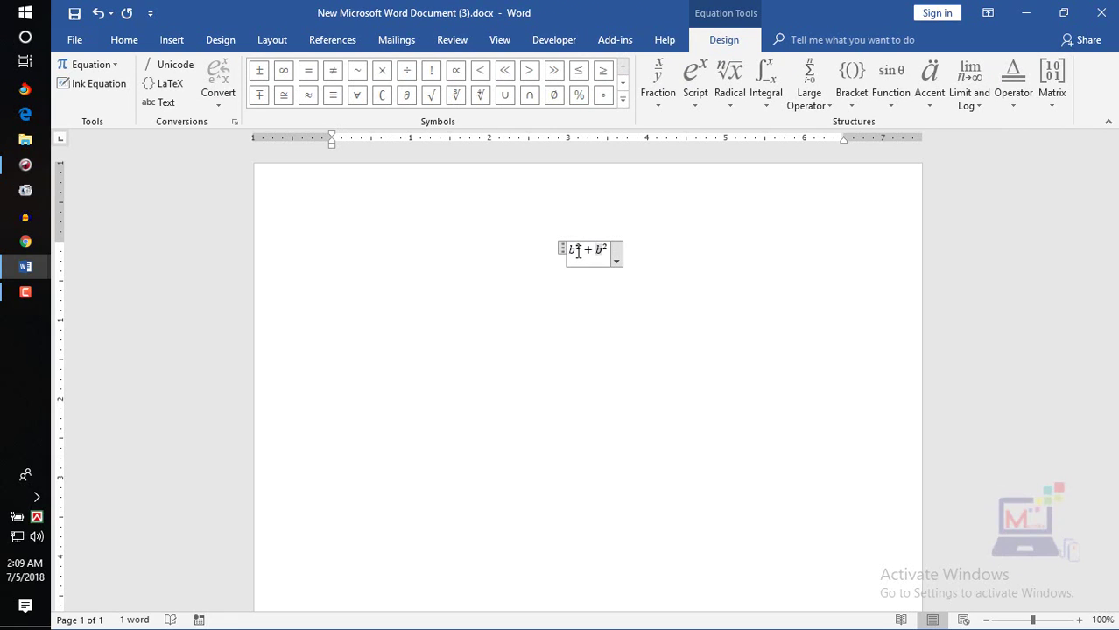
pyautogui.hotkey('shift', 'Left')
pyautogui.write('y')
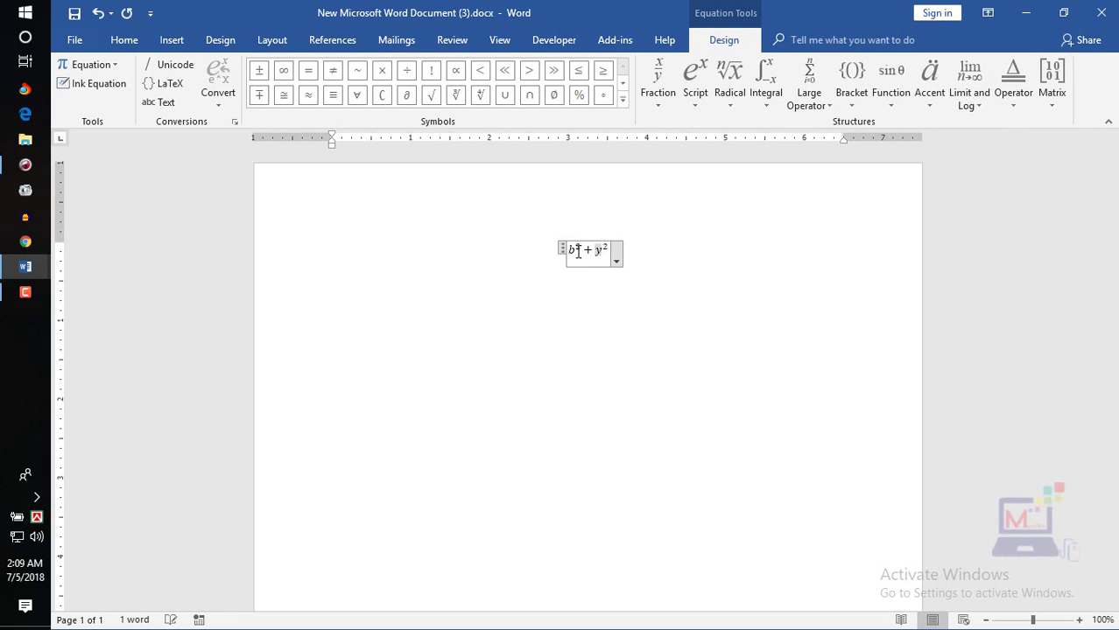
pyautogui.click(643, 278)
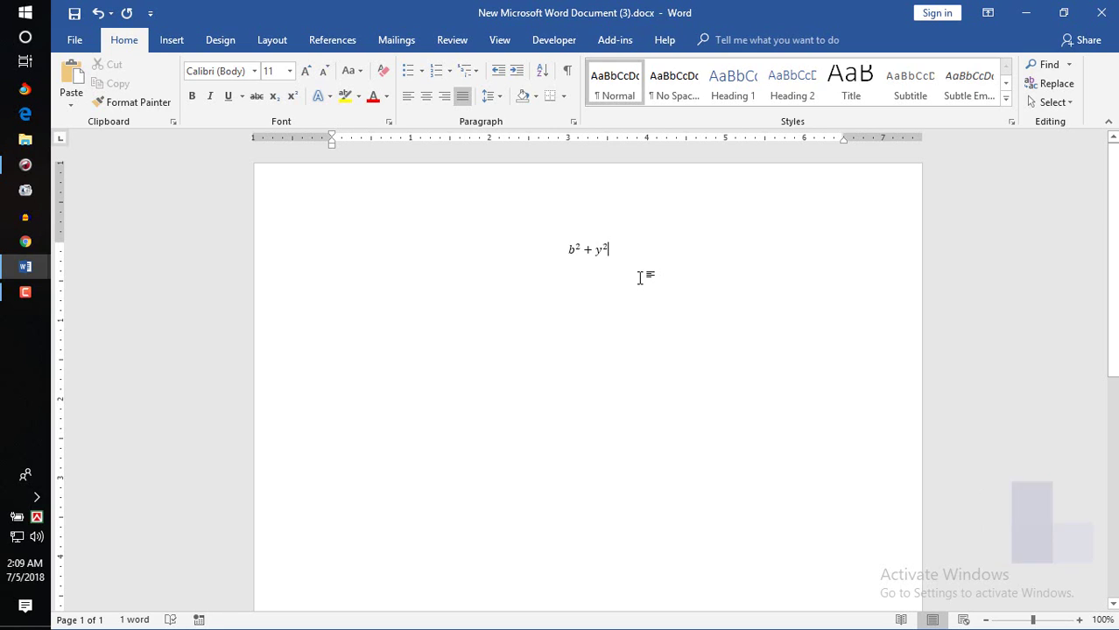
# Step: Replace the entire content of the equation with ab
pyautogui.click(599, 251)
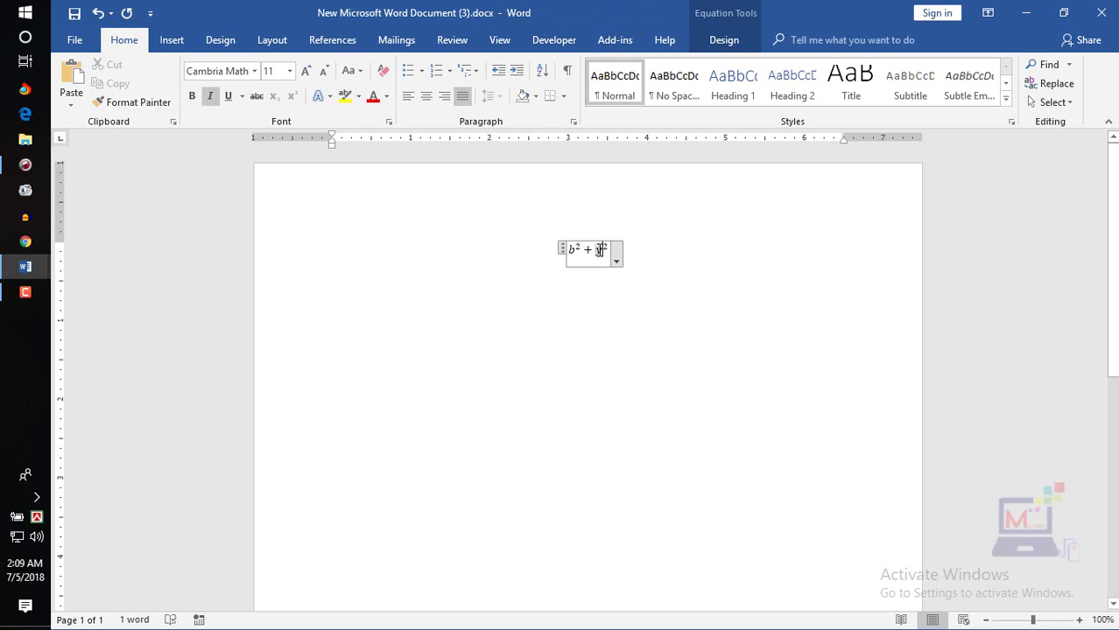
pyautogui.click(721, 40)
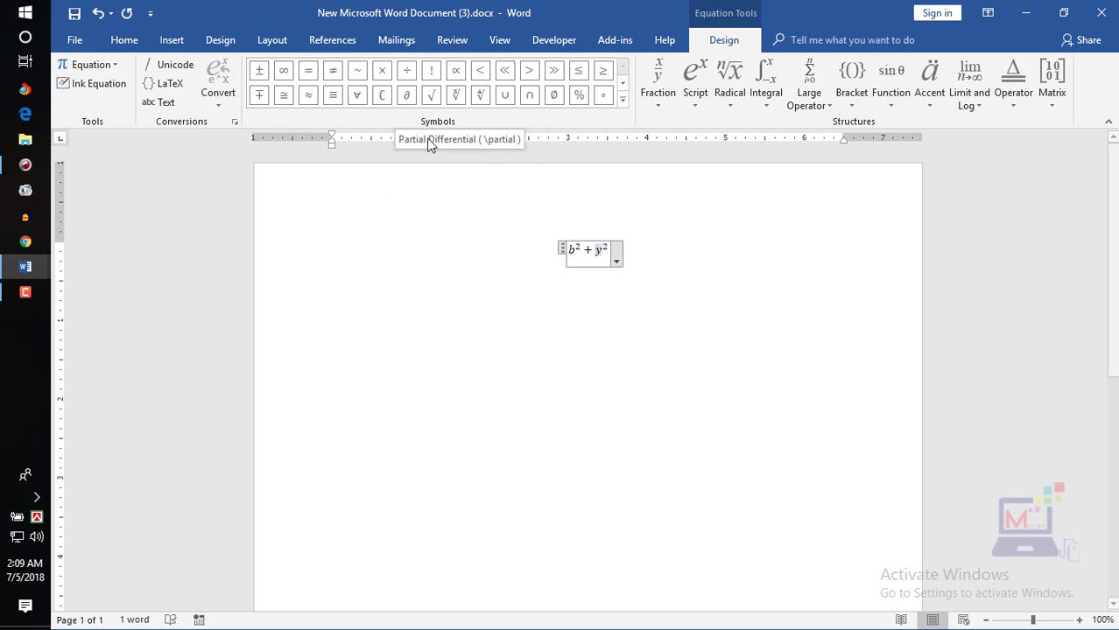
pyautogui.click(667, 102)
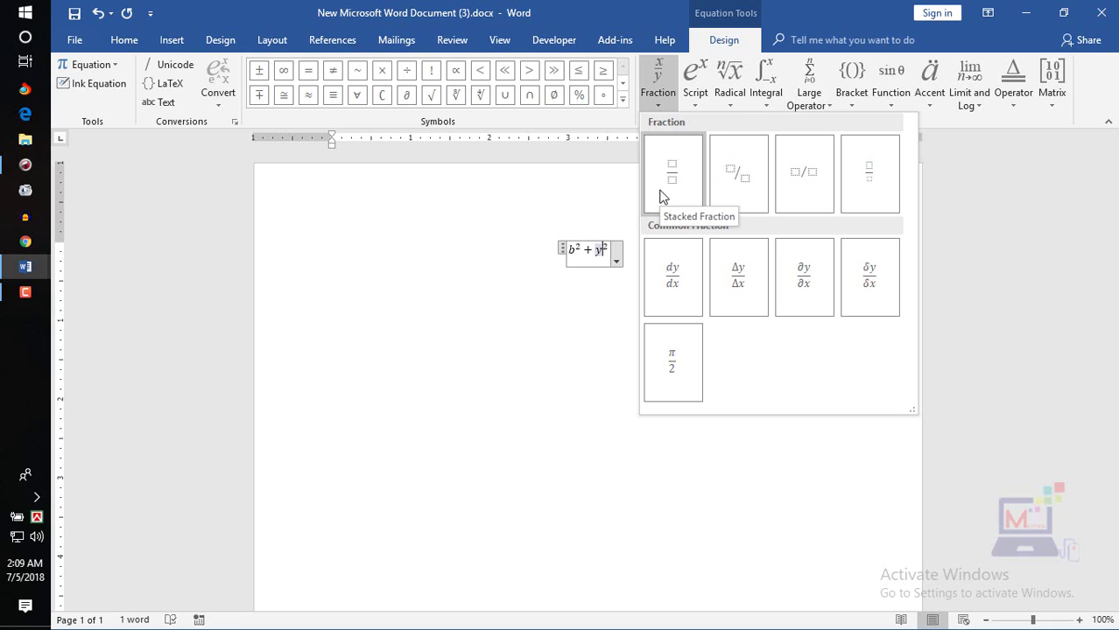
pyautogui.click(604, 250)
pyautogui.moveTo(604, 251); pyautogui.dragTo(557, 249)
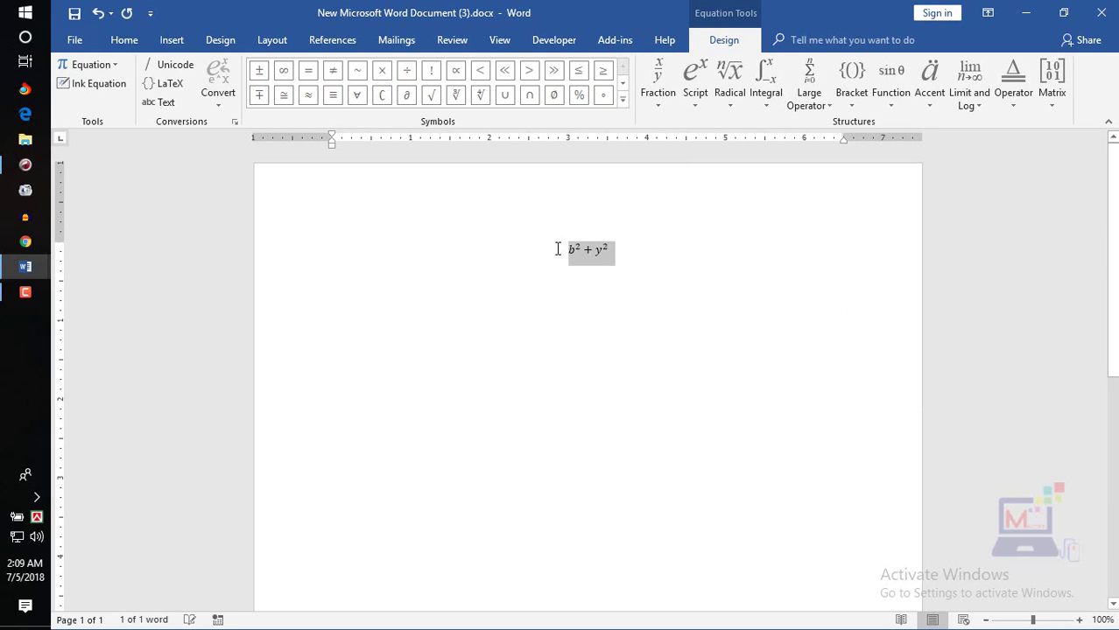
pyautogui.write('ab')
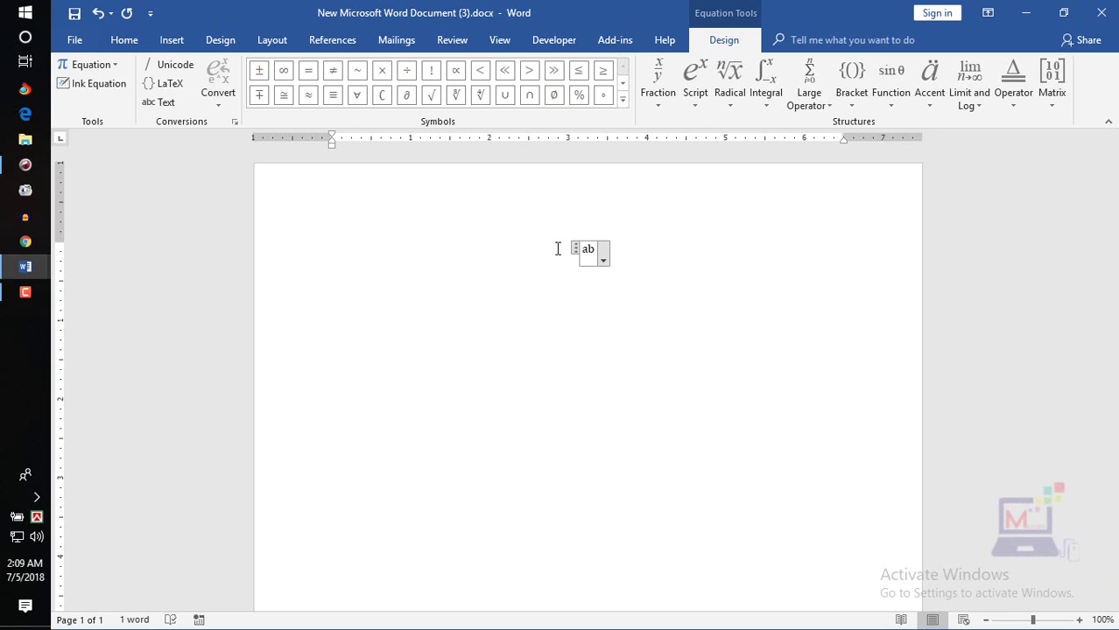
# Step: Convert ab into the numerator of a stacked fraction and enter ge as its denominator
pyautogui.hotkey('ctrl', 'a')
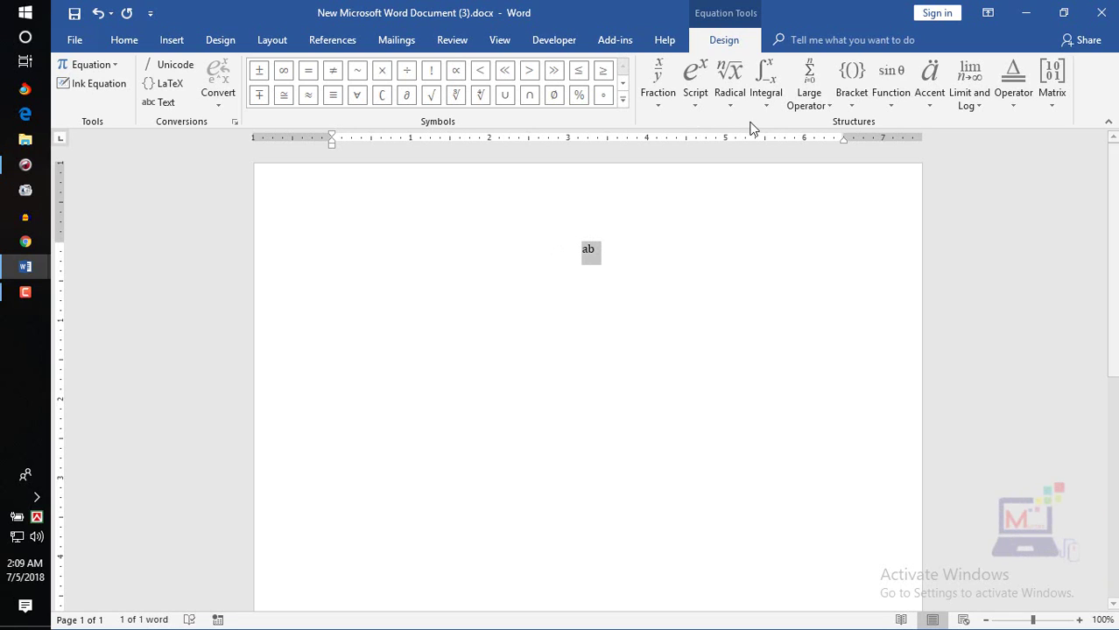
pyautogui.click(658, 88)
pyautogui.click(681, 180)
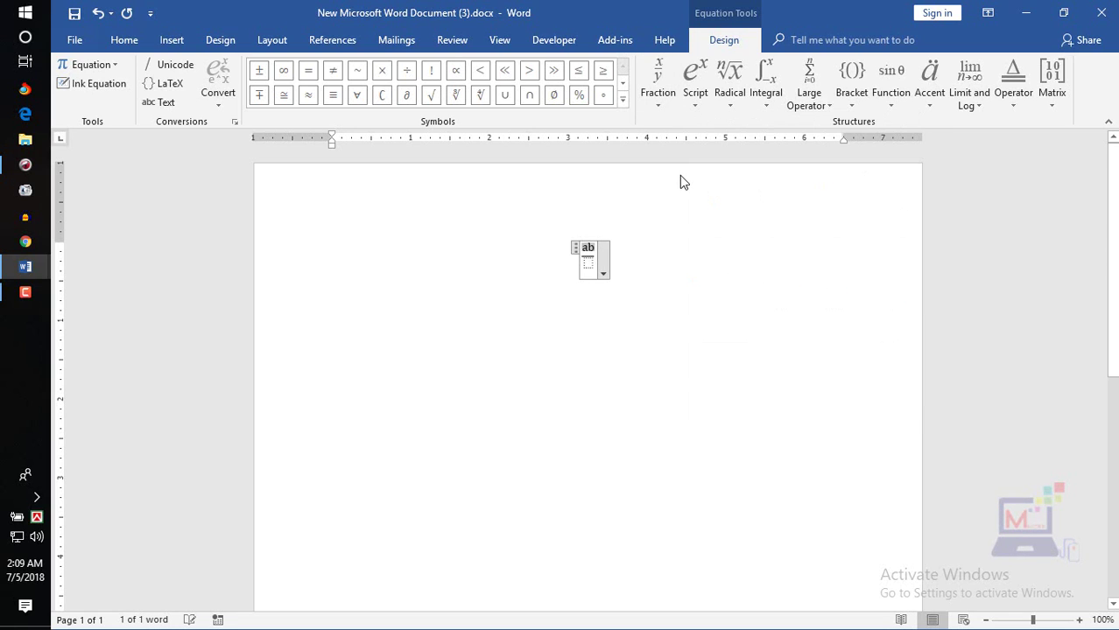
pyautogui.click(594, 265)
pyautogui.write('g')
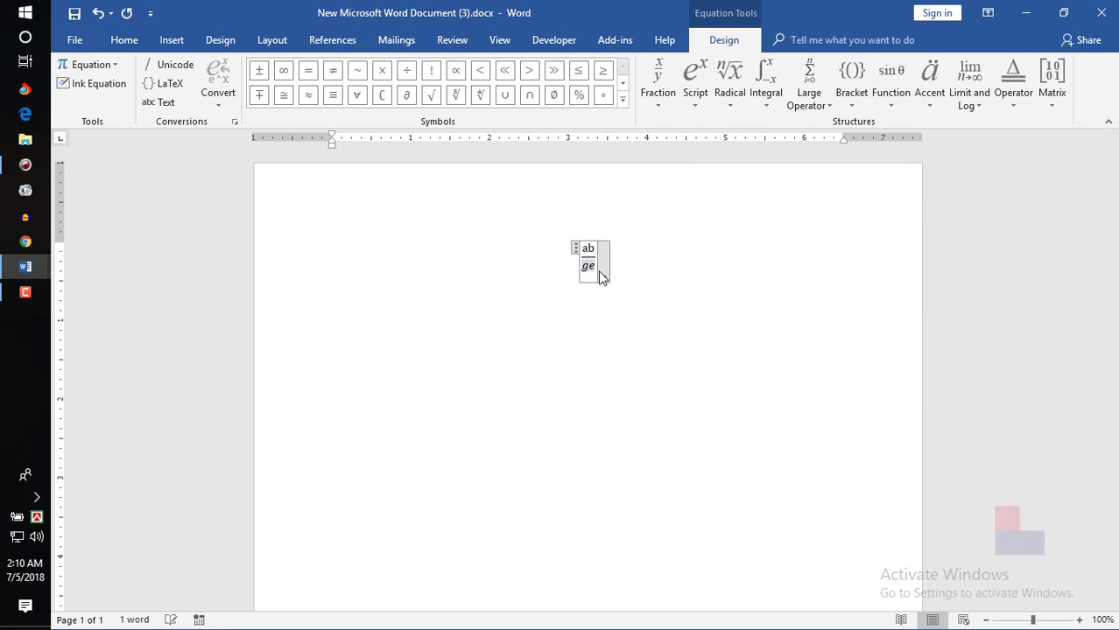
pyautogui.write('e')
pyautogui.click(615, 267)
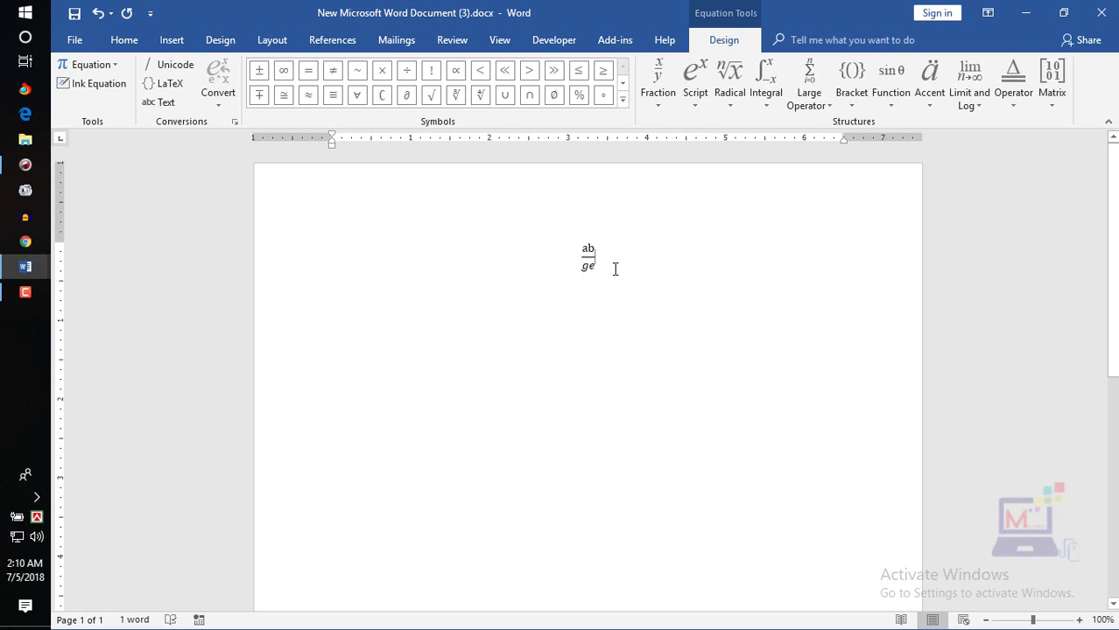
# Step: Insert an empty skewed fraction after ab in the numerator
pyautogui.click(590, 251)
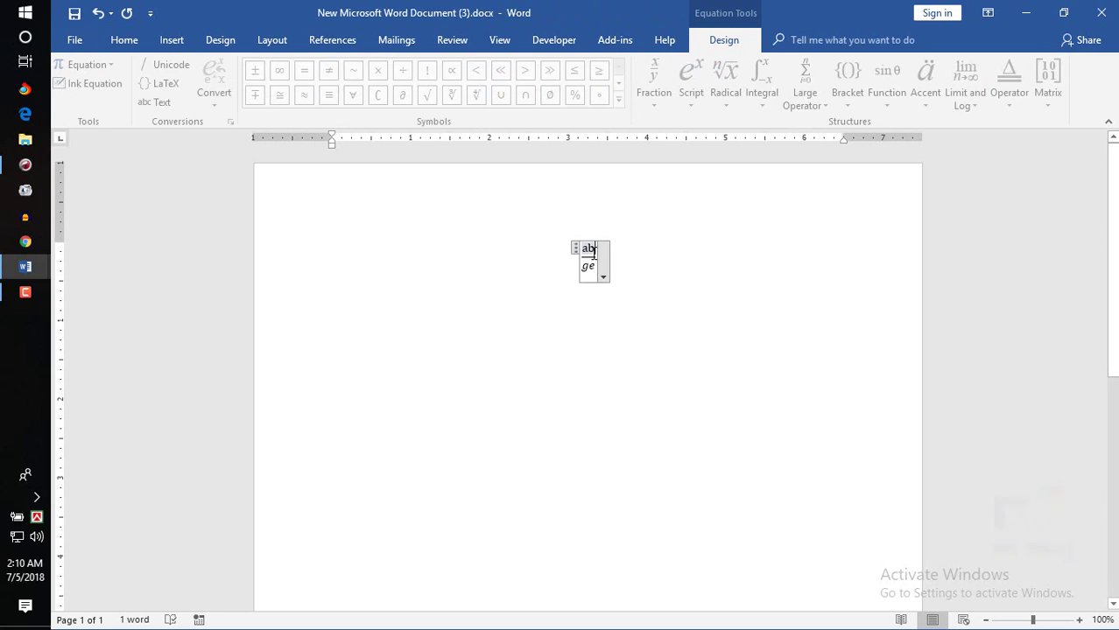
pyautogui.click(669, 97)
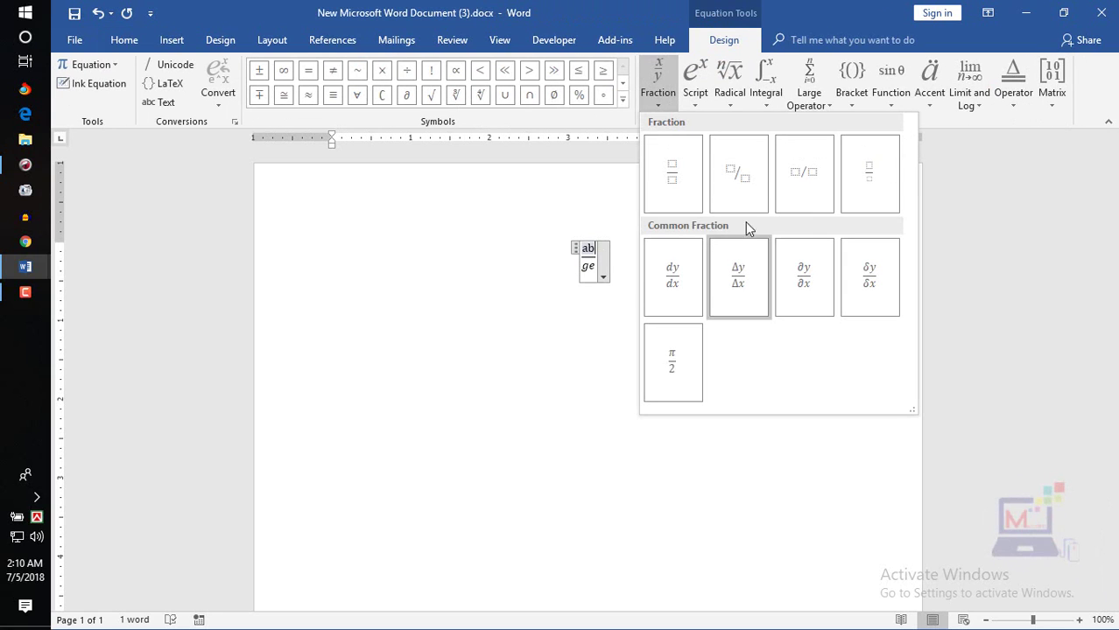
pyautogui.click(740, 172)
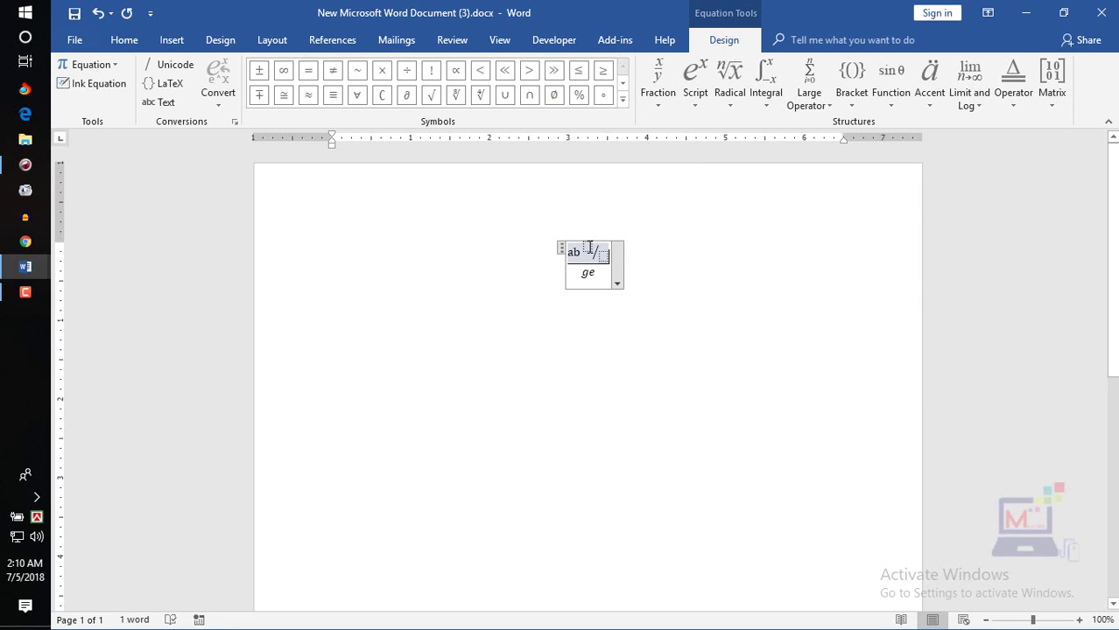
pyautogui.write('u')
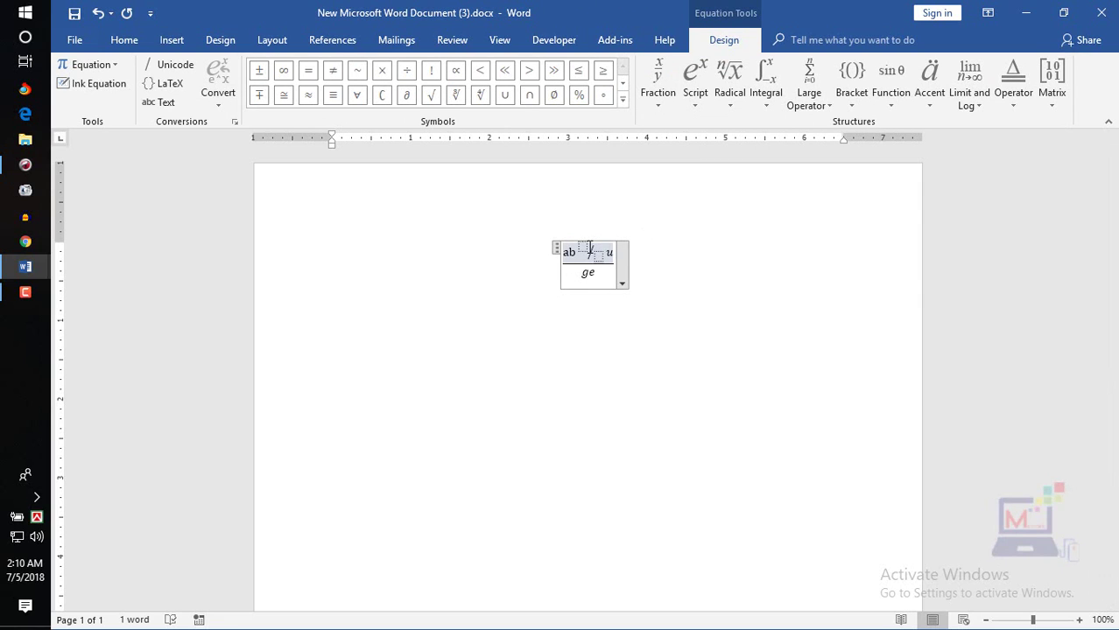
pyautogui.press('BackSpace')
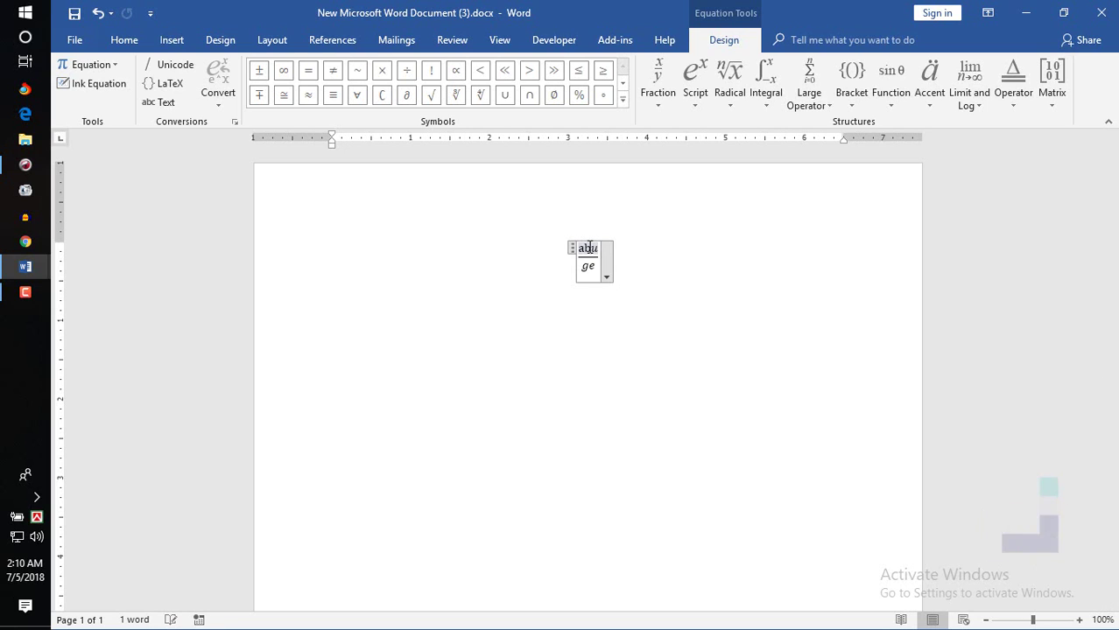
pyautogui.hotkey('ctrl', 'z')
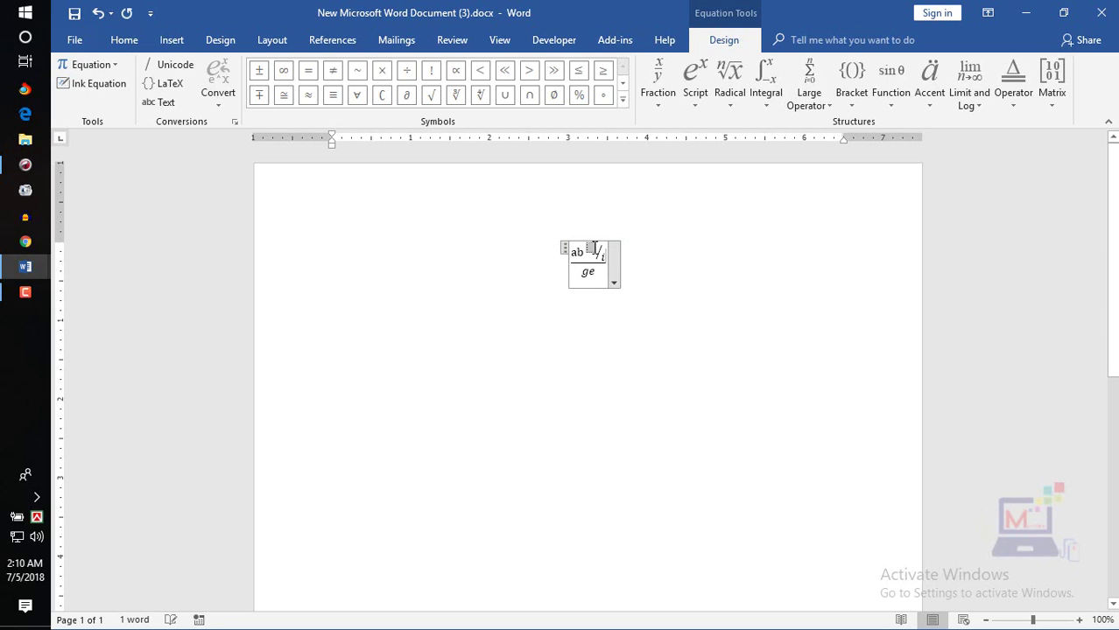
pyautogui.press('BackSpace')
pyautogui.press('BackSpace')
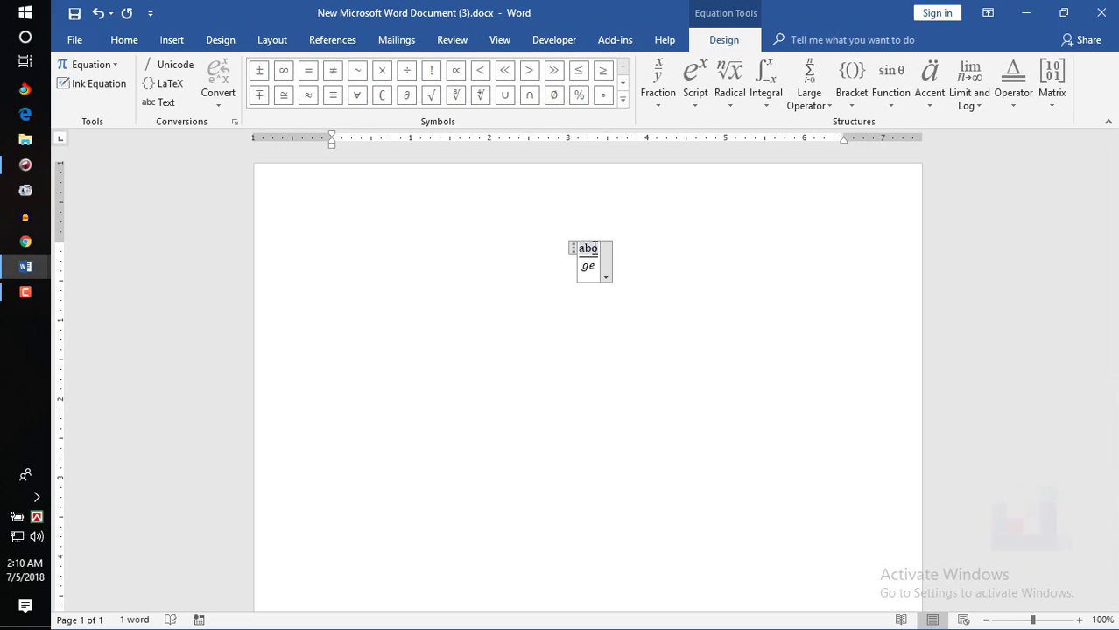
pyautogui.hotkey('ctrl', 'z')
# Step: Fill in the skewed fraction as i over i and leave the equation
pyautogui.click(594, 253)
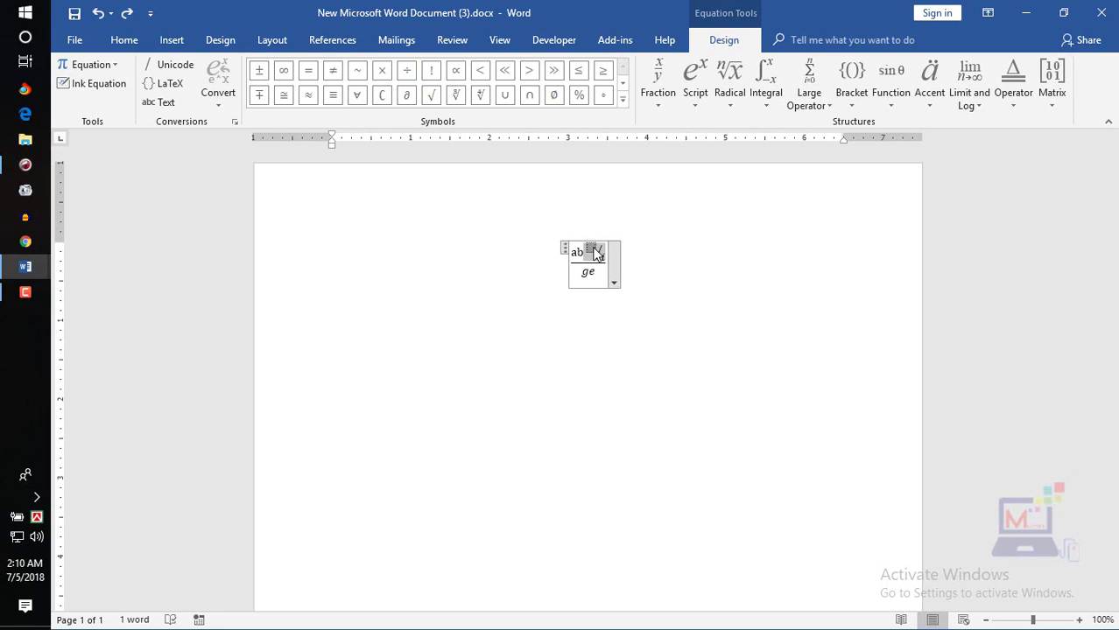
pyautogui.write('i/i')
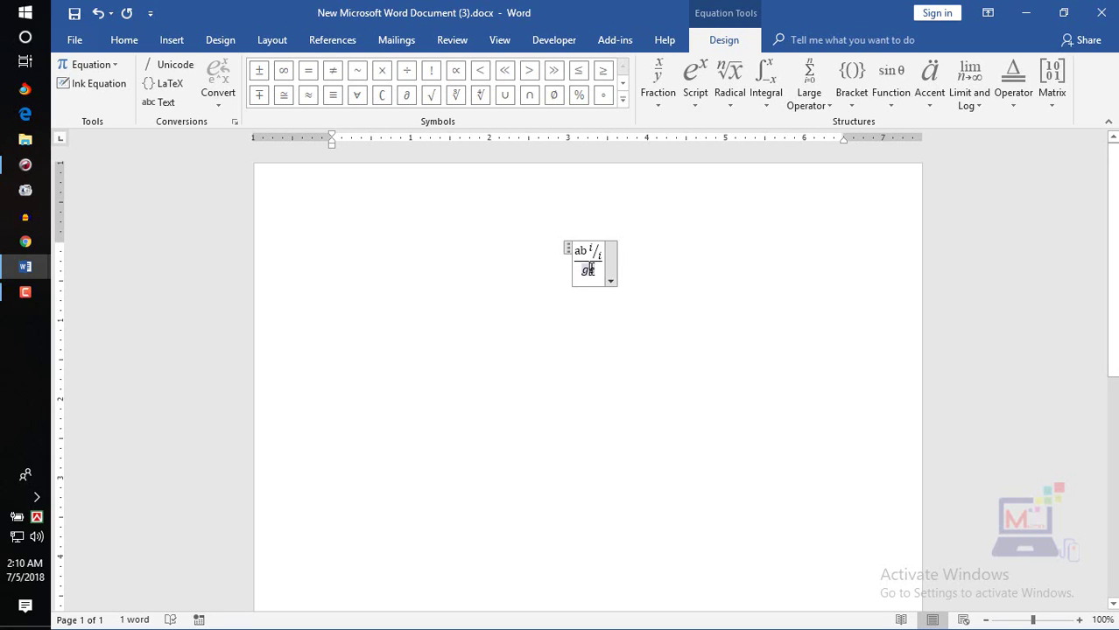
pyautogui.click(654, 291)
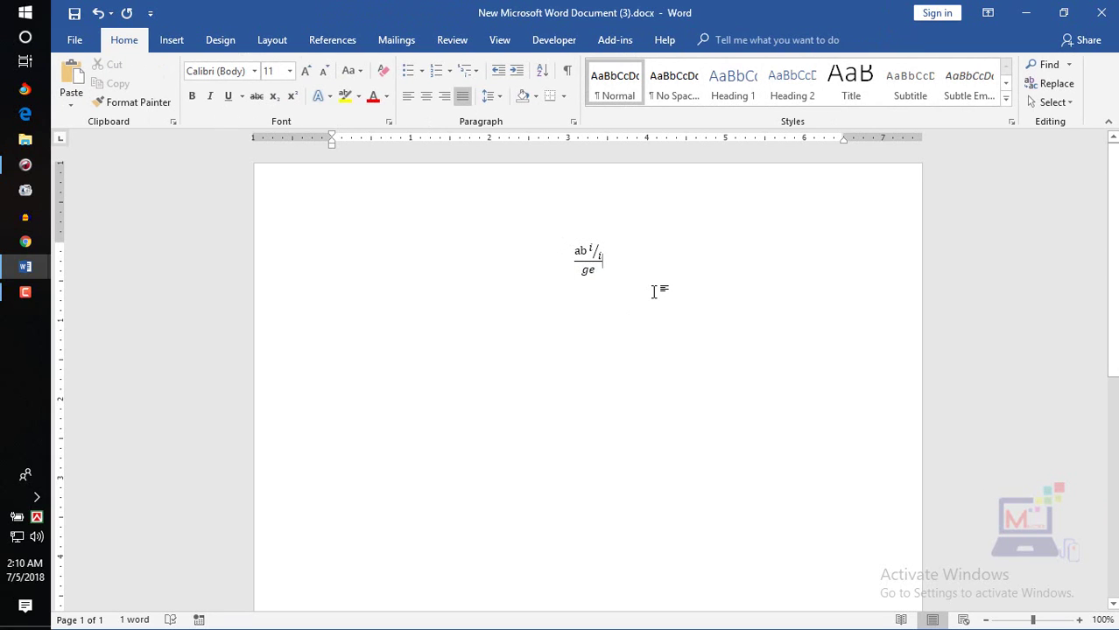
# Step: Examine the equation structures offered for scripts, integrals, brackets and operators
pyautogui.click(582, 253)
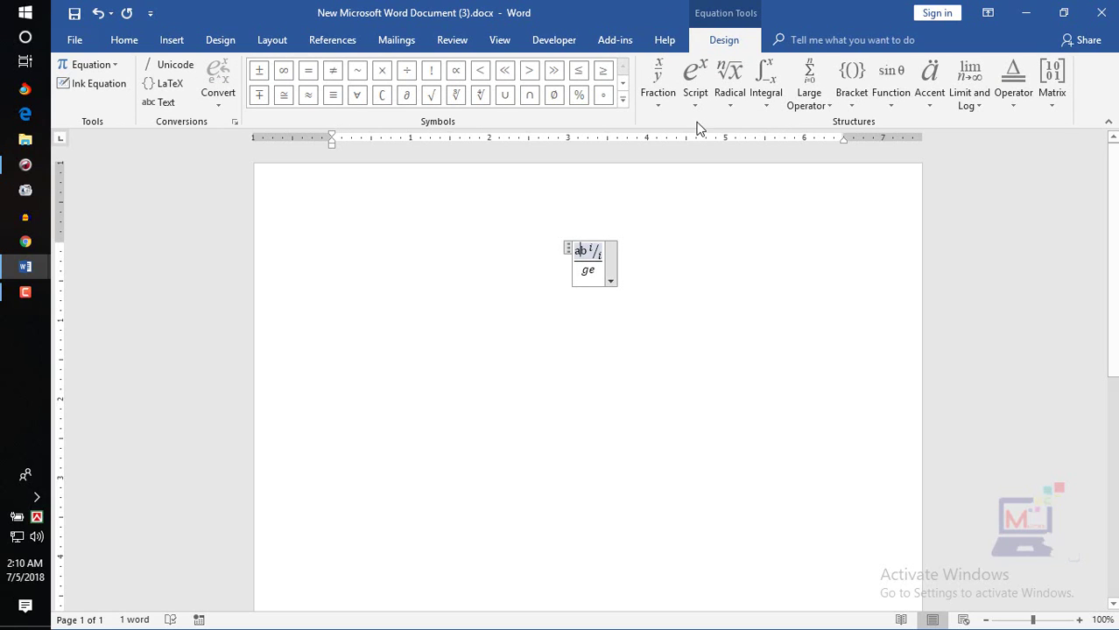
pyautogui.click(695, 95)
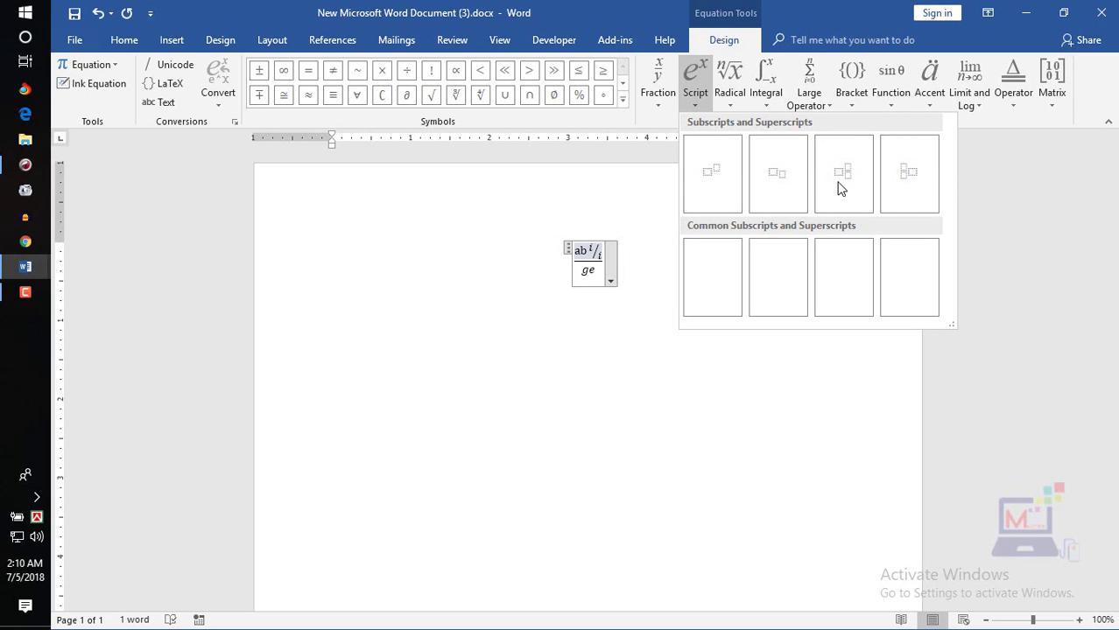
pyautogui.press('Escape')
pyautogui.press('Right')
pyautogui.press('Right')
pyautogui.press('Down')
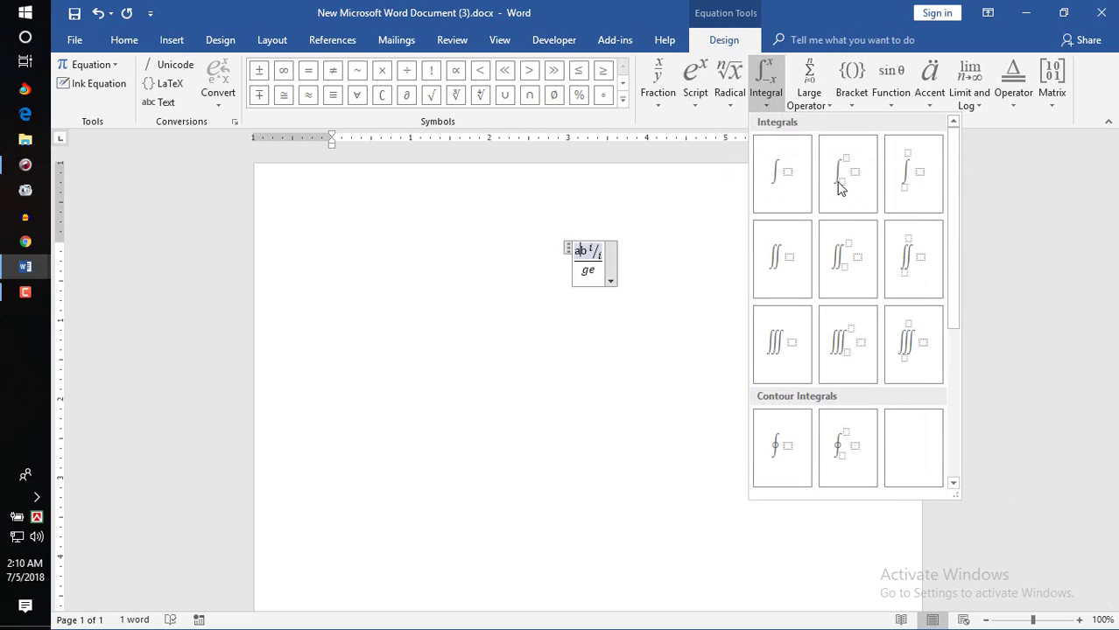
pyautogui.click(854, 98)
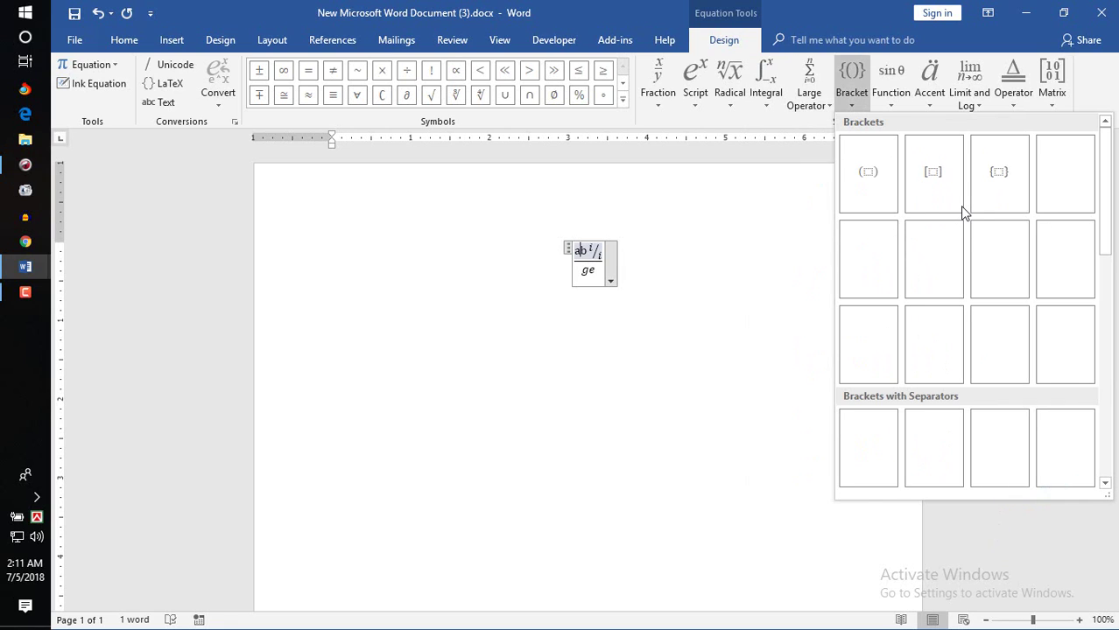
pyautogui.click(1014, 98)
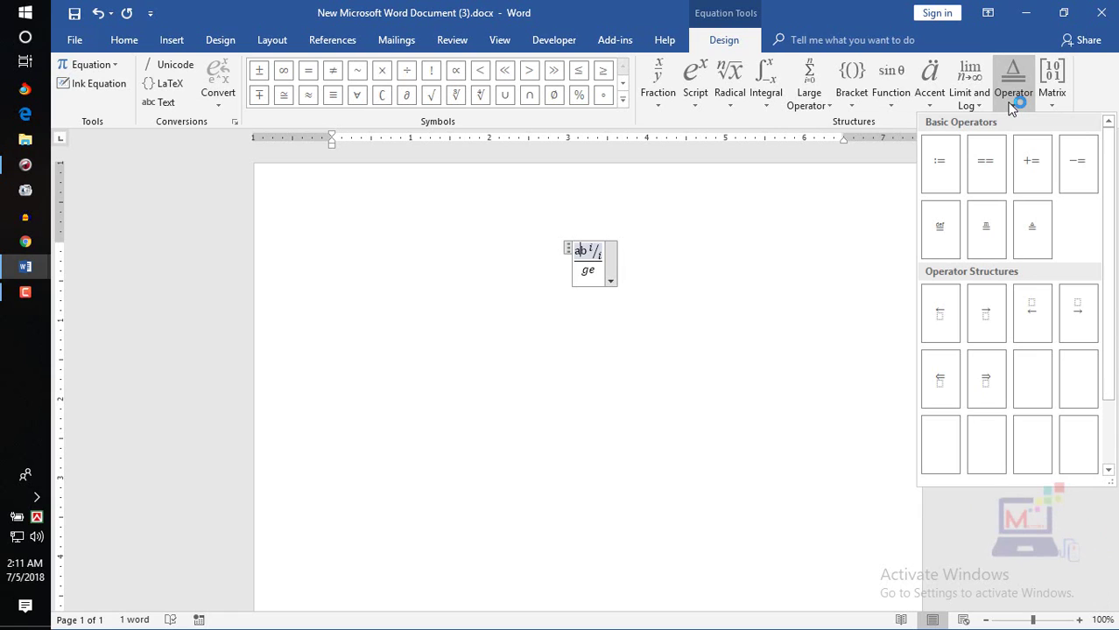
# Step: Insert a sine function with 34 as its argument between a and b in the numerator and leave the equation
pyautogui.click(890, 104)
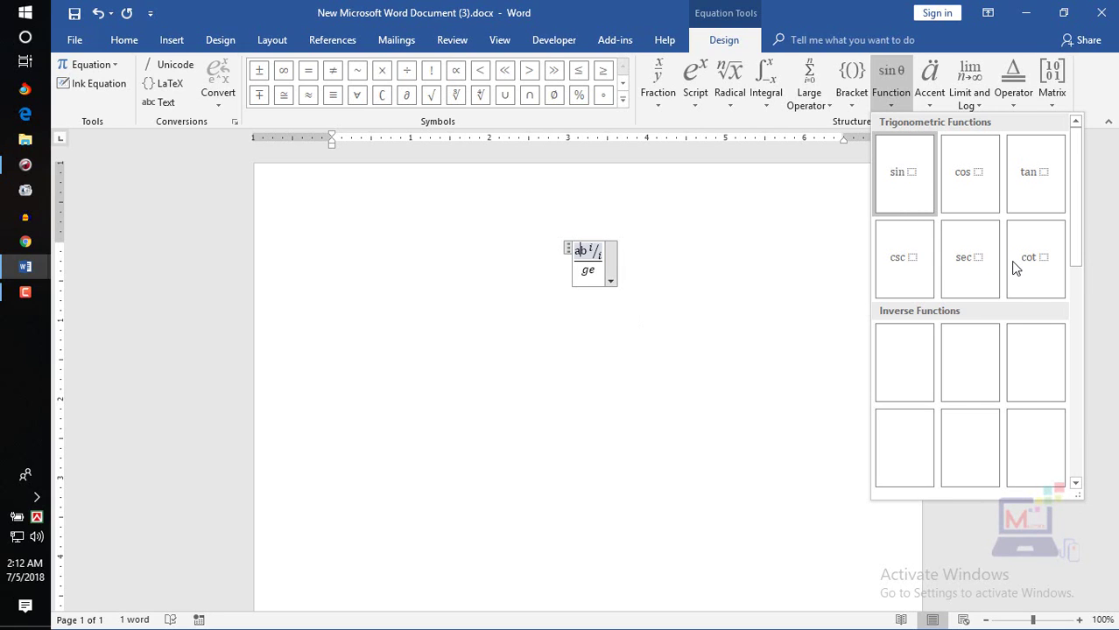
pyautogui.press('Return')
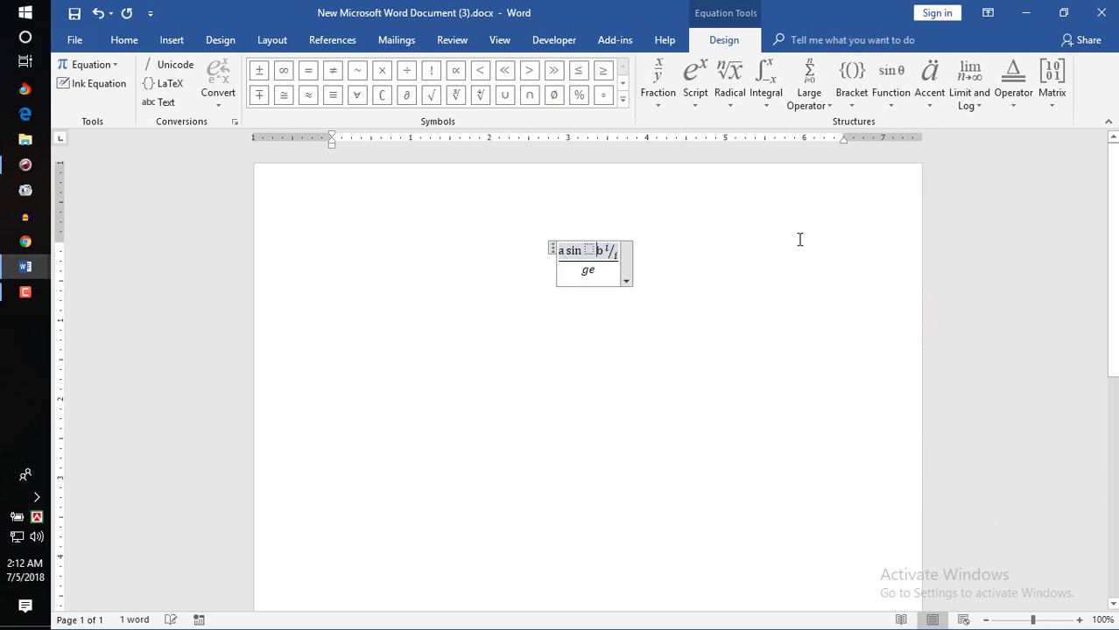
pyautogui.click(595, 258)
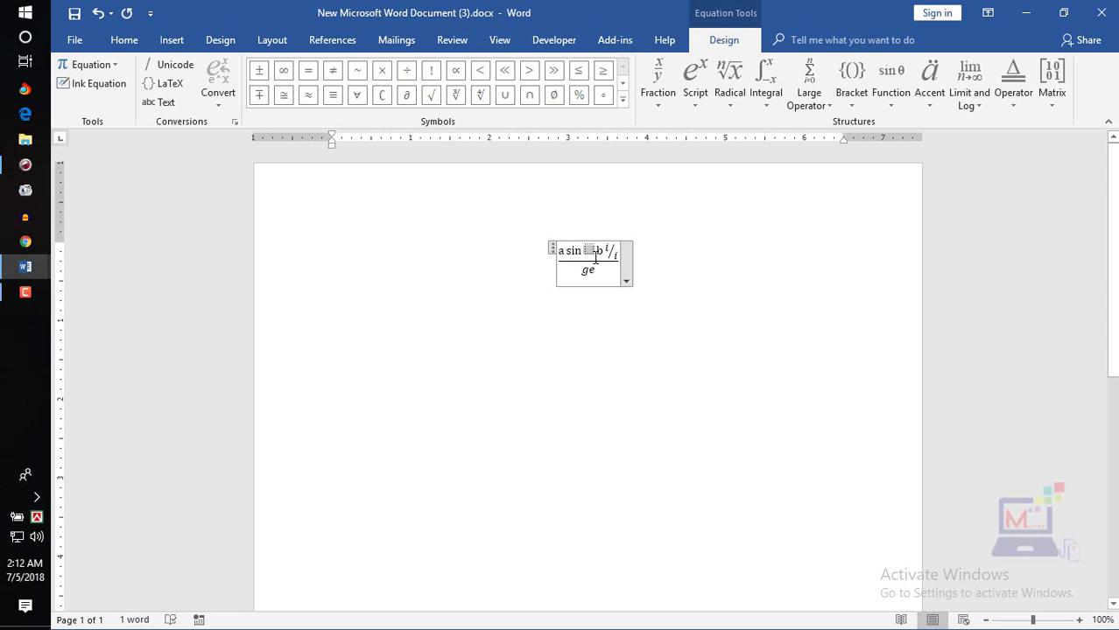
pyautogui.write('34')
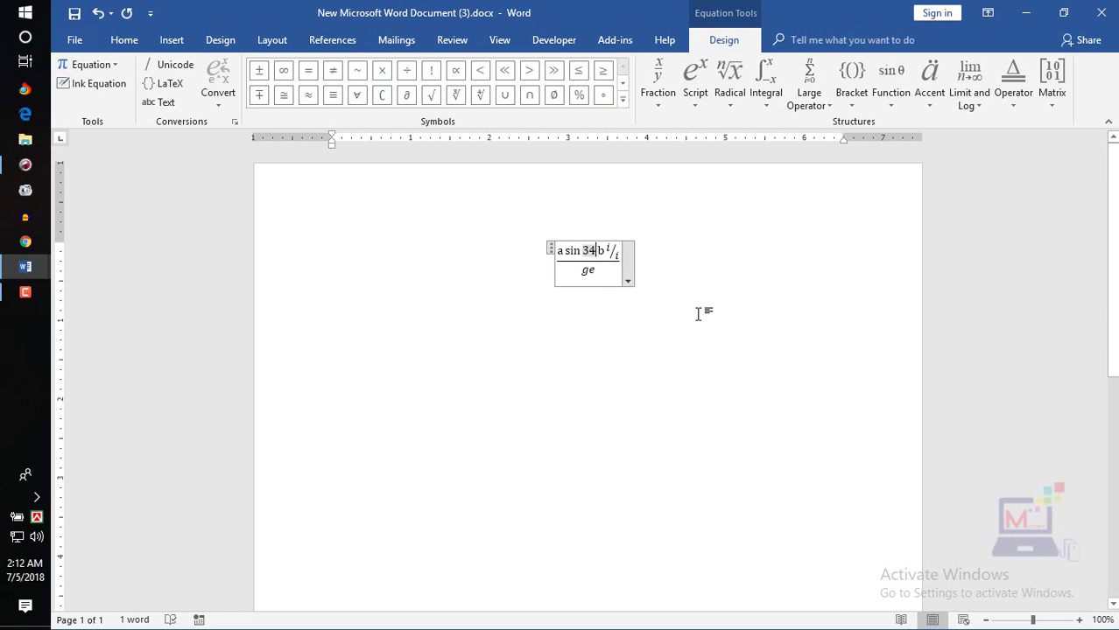
pyautogui.click(698, 313)
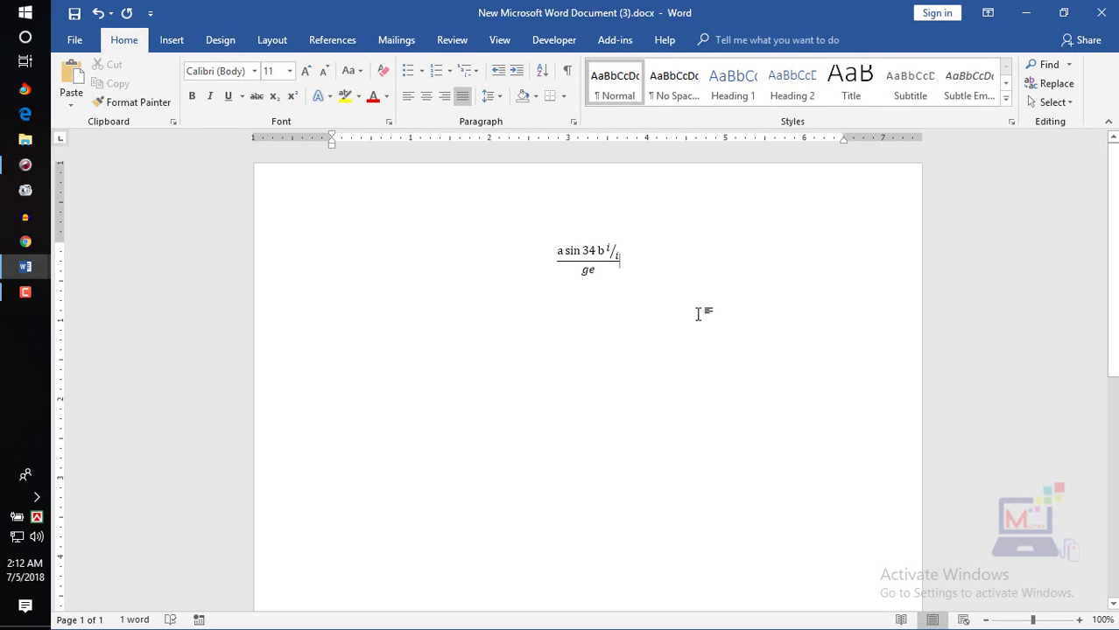
# Step: Delete the entire fraction equation from the document
pyautogui.click(598, 251)
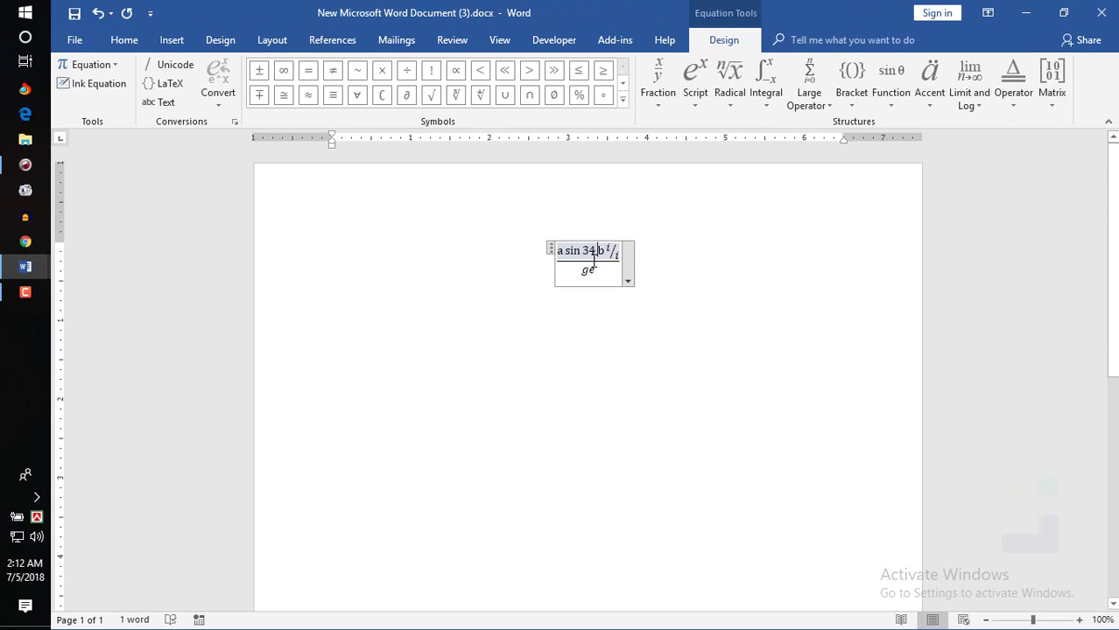
pyautogui.click(628, 281)
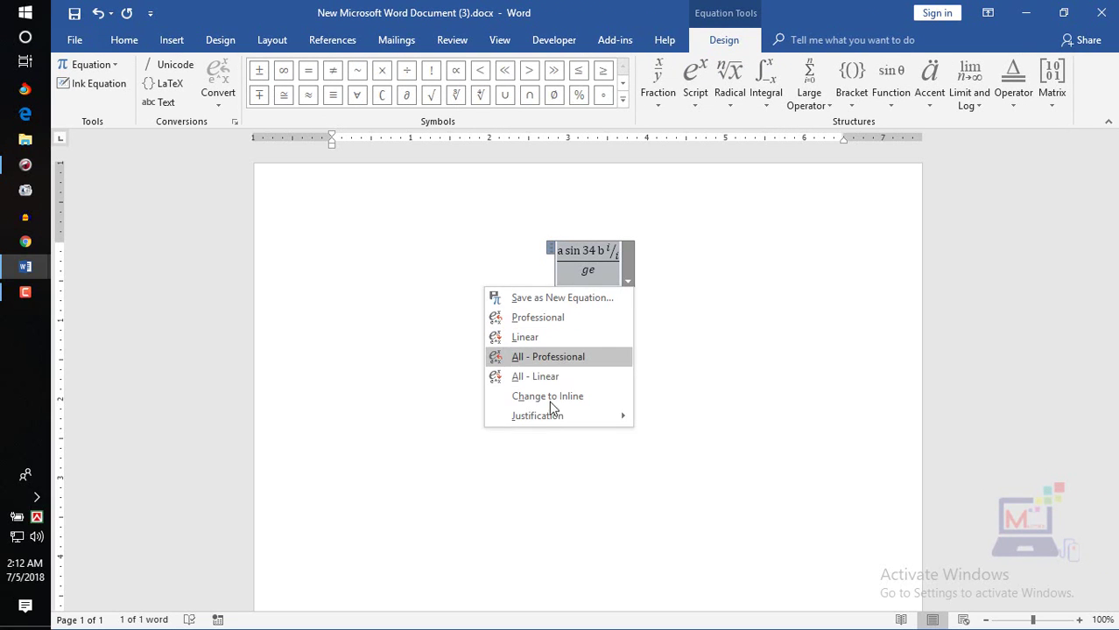
pyautogui.click(564, 356)
pyautogui.press('Delete')
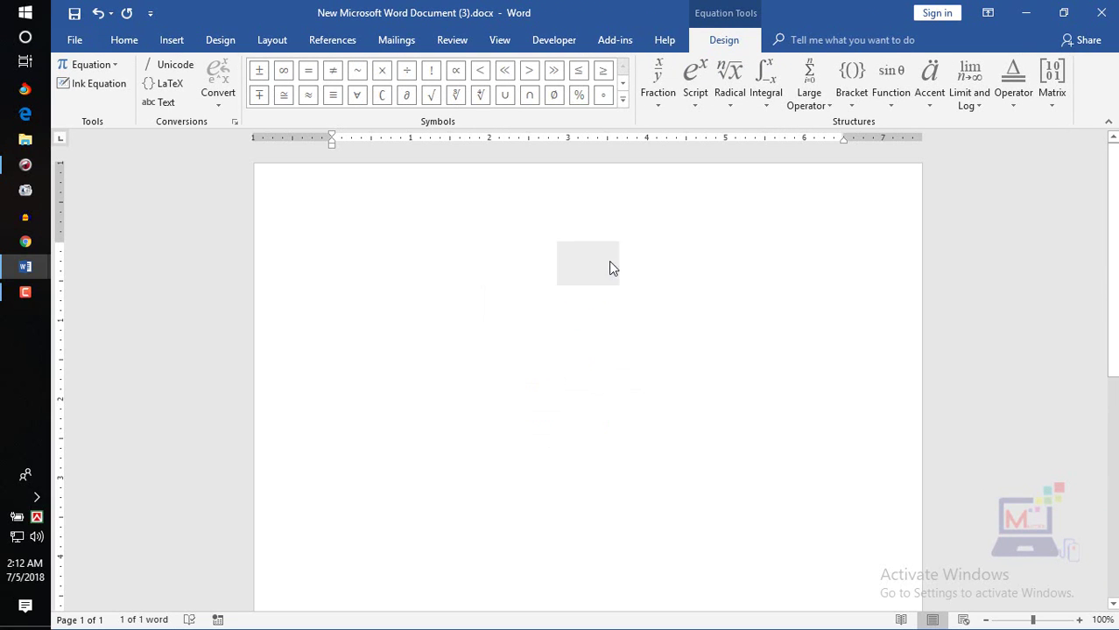
pyautogui.press('Delete')
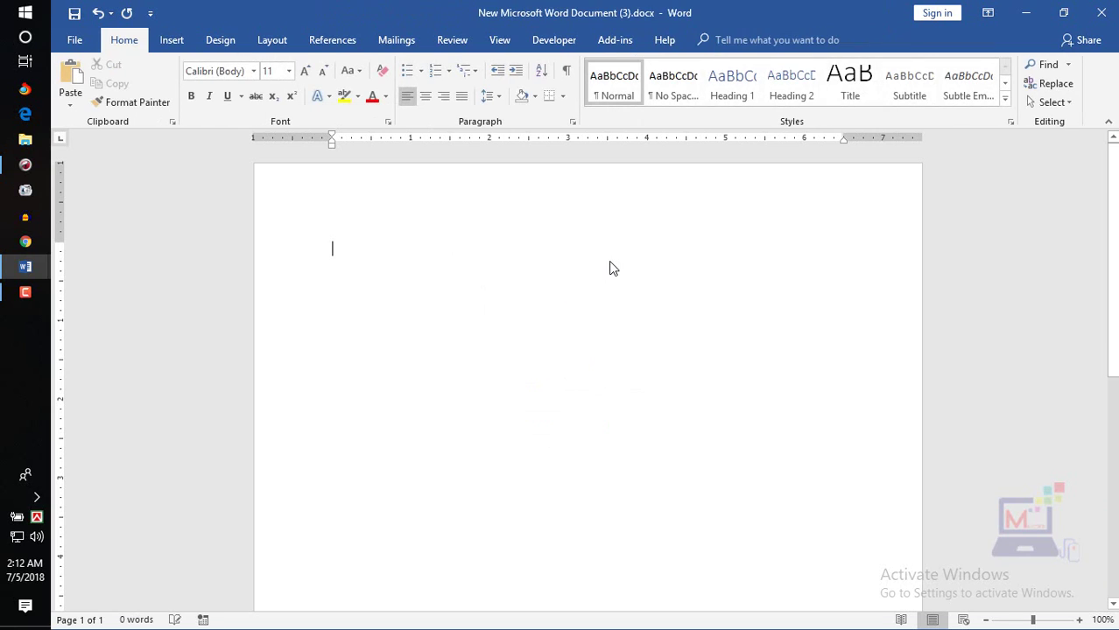
# Step: Insert a new blank equation and handwrite a + b² for it as an ink equation
pyautogui.click(171, 40)
pyautogui.click(1062, 69)
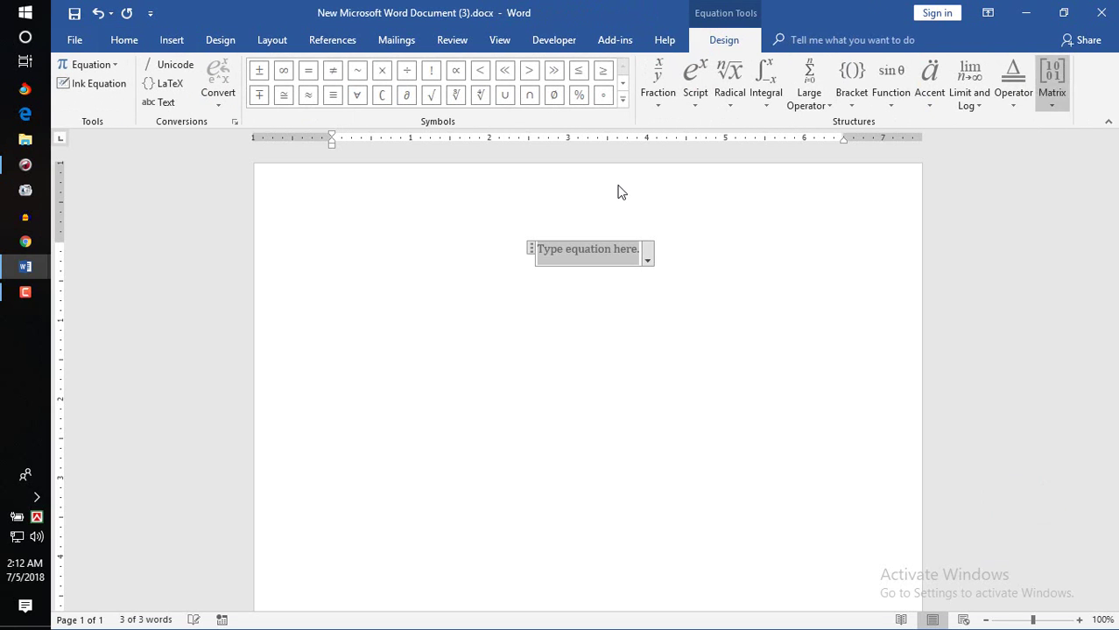
pyautogui.click(92, 93)
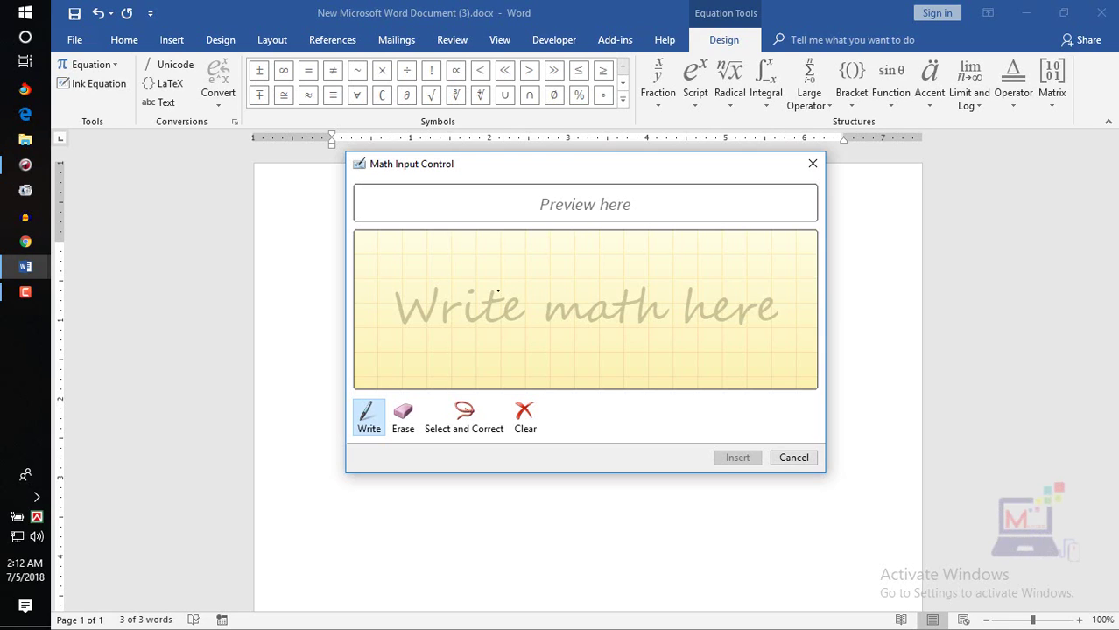
pyautogui.moveTo(453, 297); pyautogui.dragTo(499, 291)
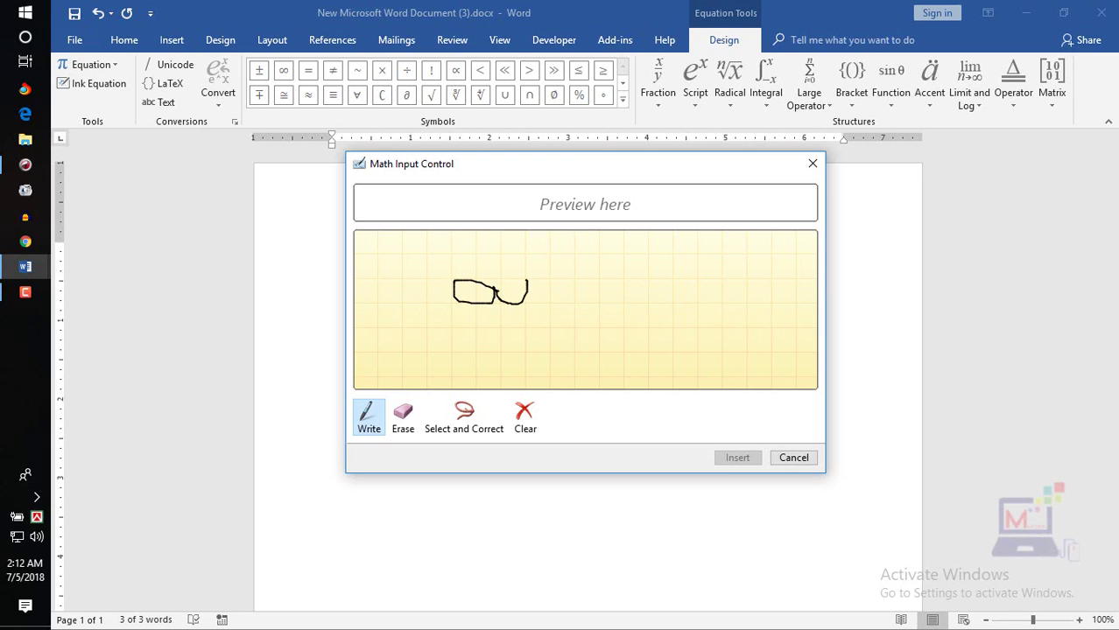
pyautogui.moveTo(539, 292)
pyautogui.mouseDown()
pyautogui.moveTo(600, 295)
pyautogui.moveTo(569, 318)
pyautogui.mouseUp()
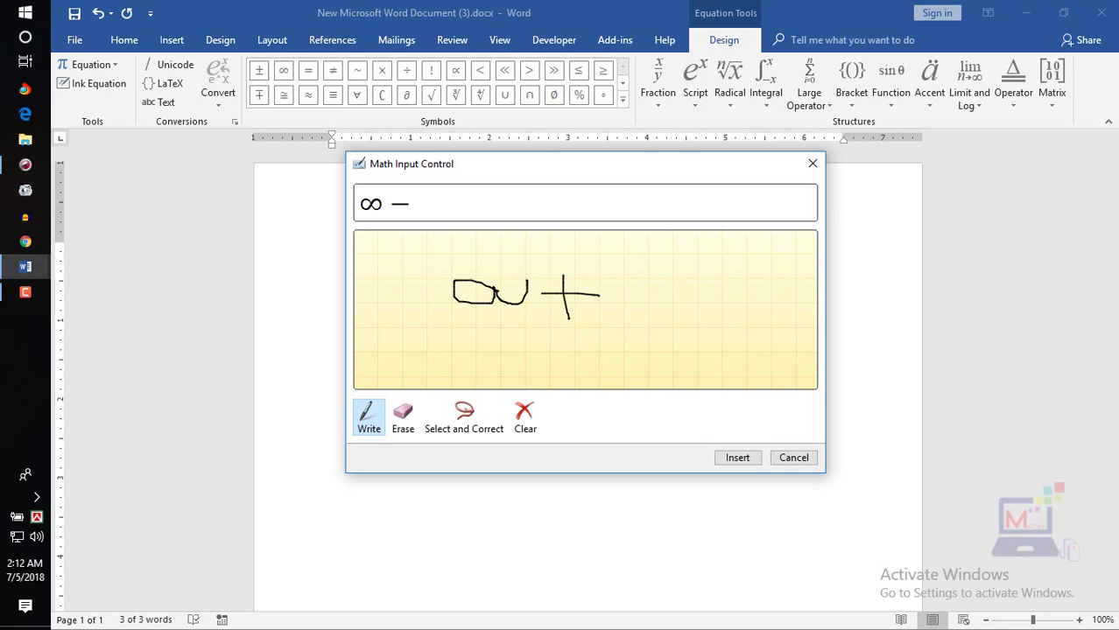
pyautogui.moveTo(623, 257)
pyautogui.mouseDown()
pyautogui.moveTo(656, 308)
pyautogui.moveTo(608, 327)
pyautogui.mouseUp()
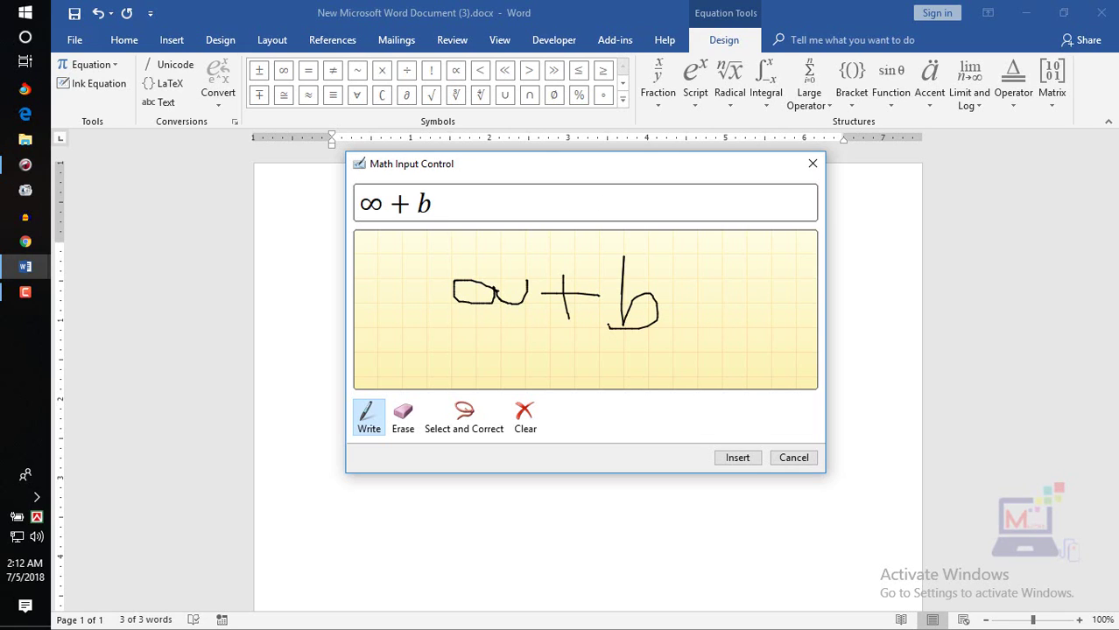
pyautogui.moveTo(668, 255)
pyautogui.mouseDown()
pyautogui.moveTo(679, 254)
pyautogui.moveTo(670, 274)
pyautogui.moveTo(725, 297)
pyautogui.mouseUp()
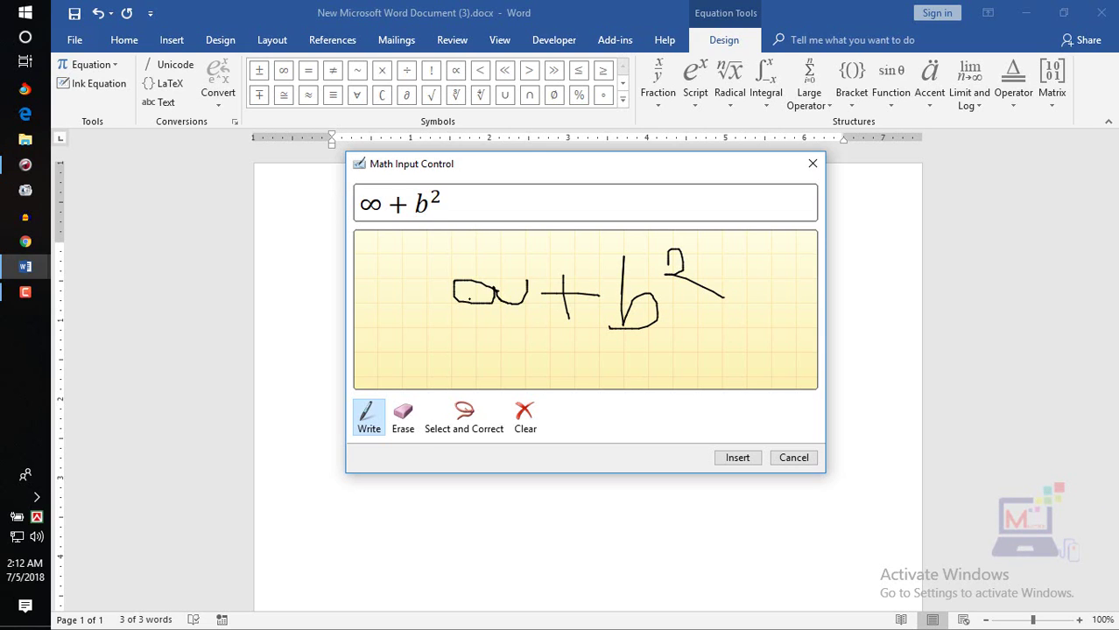
# Step: Erase the handwritten first letter, rewrite it as a, and insert the ink equation a + b² into the document
pyautogui.click(403, 417)
pyautogui.click(475, 296)
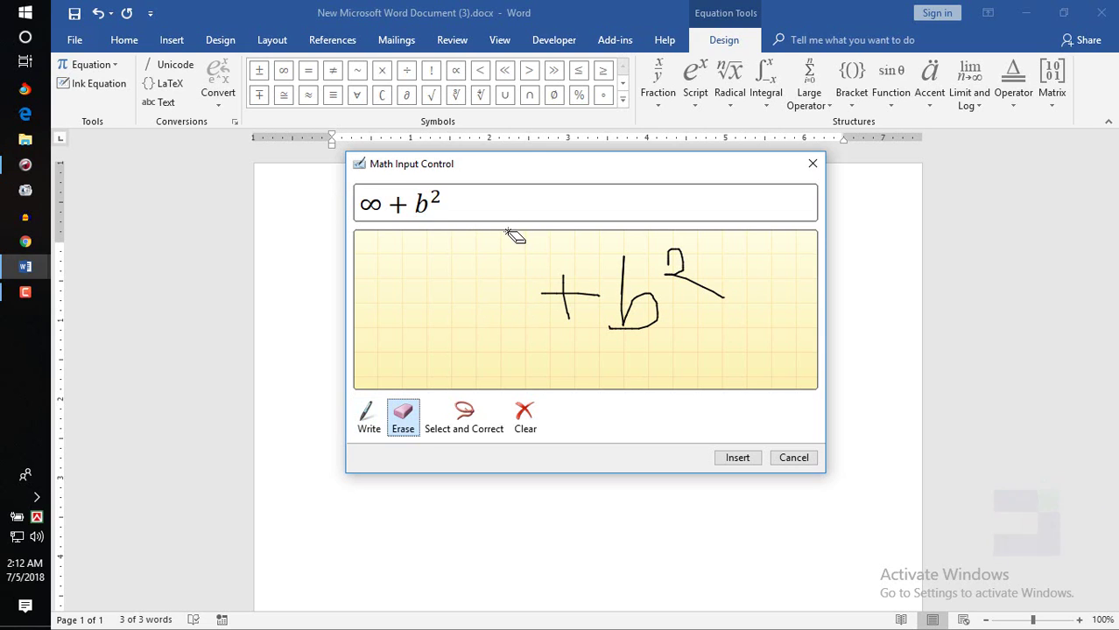
pyautogui.click(368, 419)
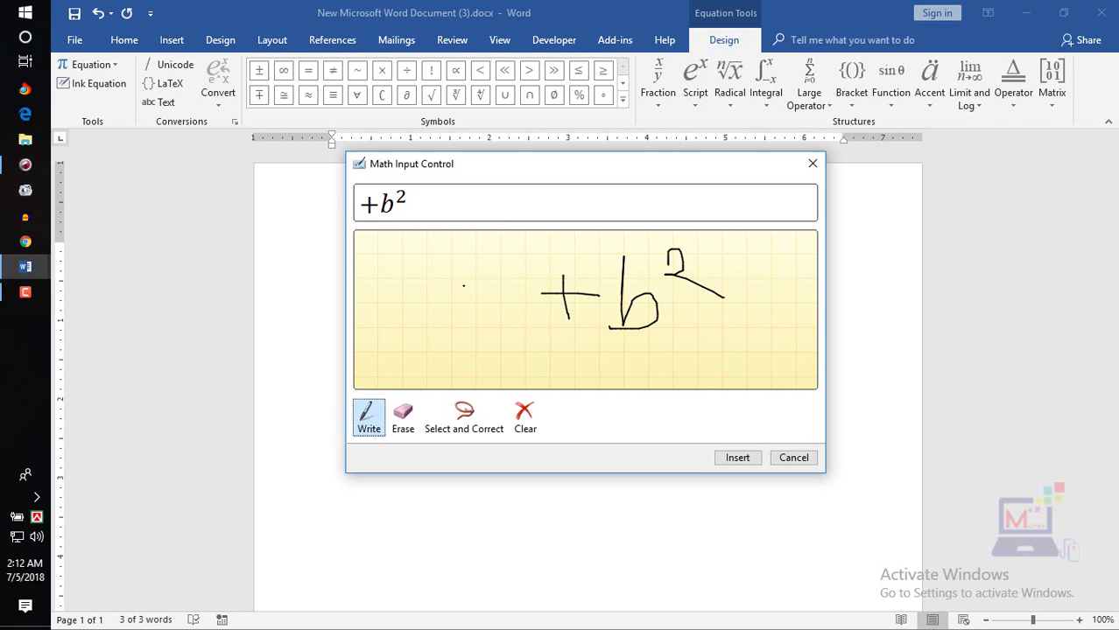
pyautogui.moveTo(504, 288); pyautogui.dragTo(453, 279)
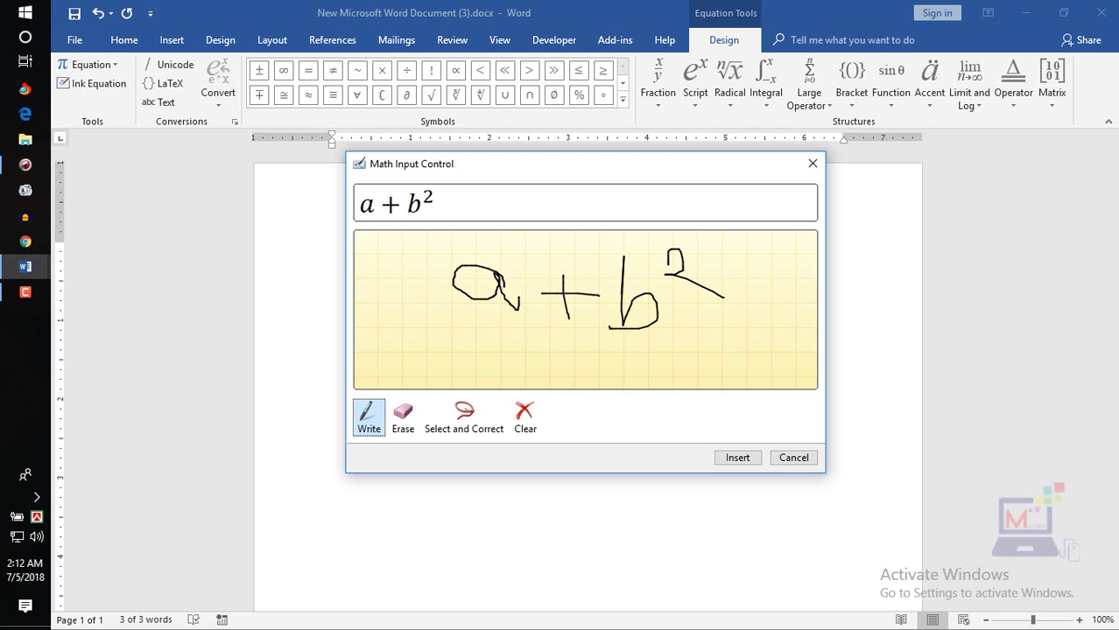
pyautogui.click(738, 458)
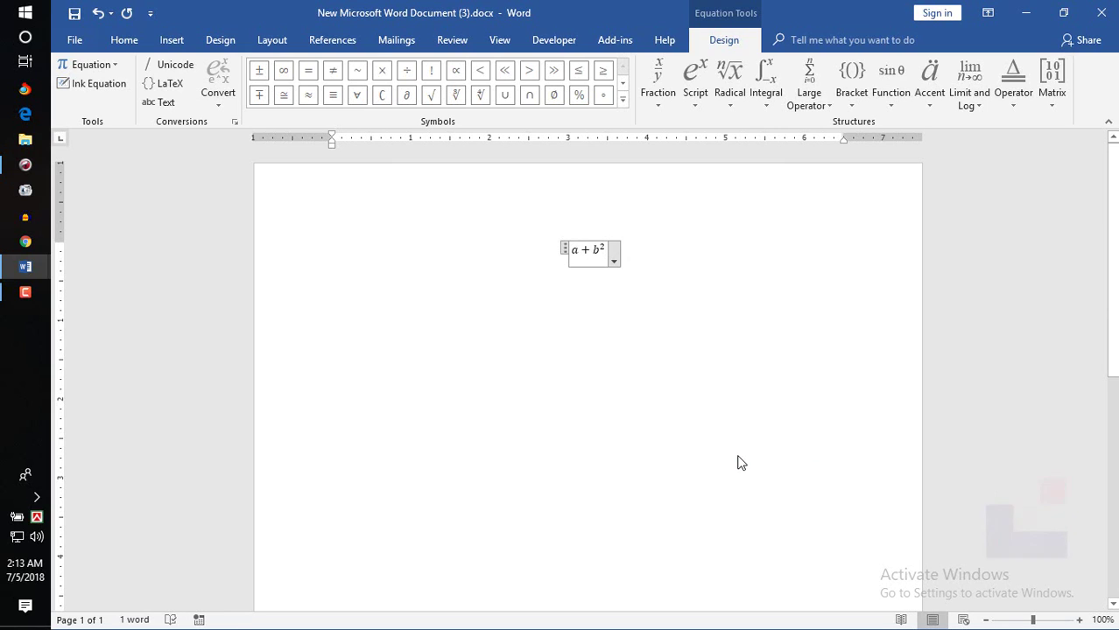
# Step: Reopen and close the handwriting input, and delete the equation a + b² from the document
pyautogui.click(79, 91)
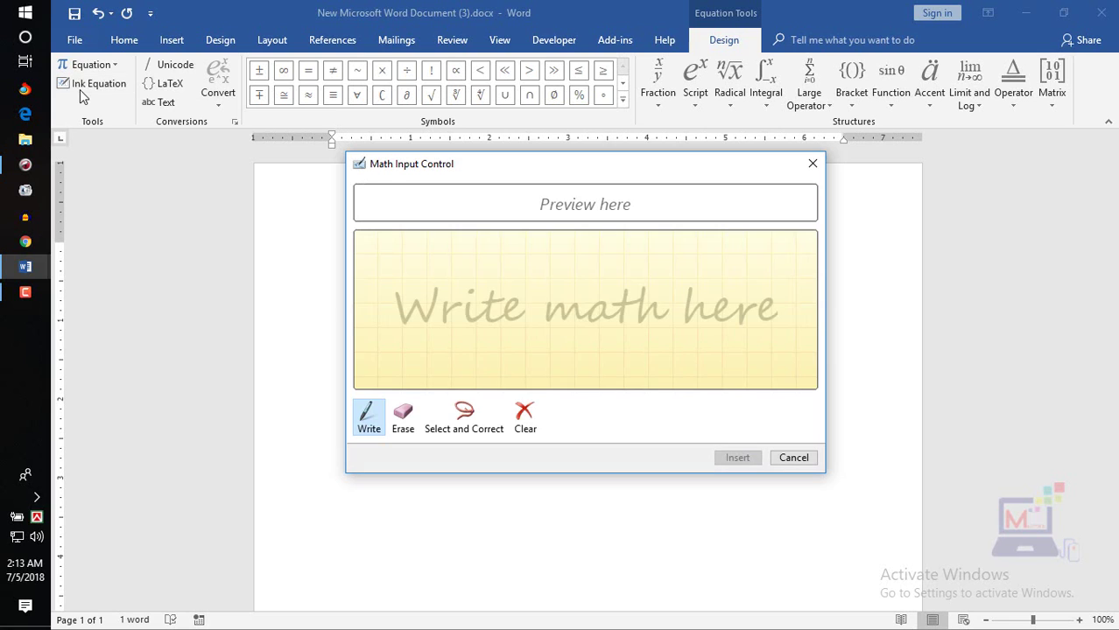
pyautogui.click(811, 165)
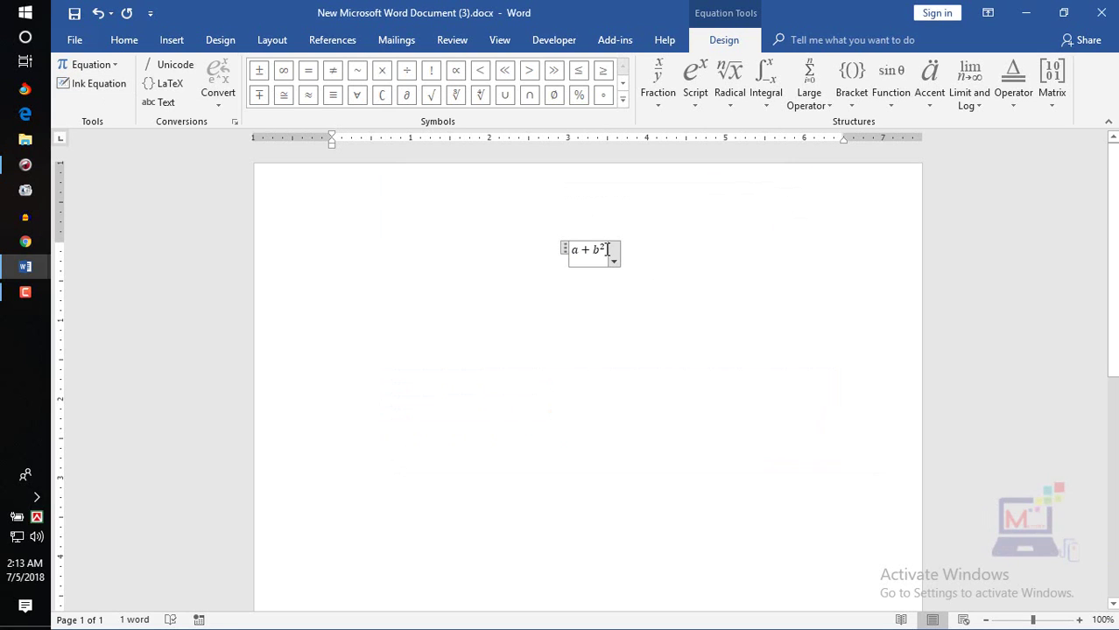
pyautogui.moveTo(611, 254); pyautogui.dragTo(542, 251)
pyautogui.press('Delete')
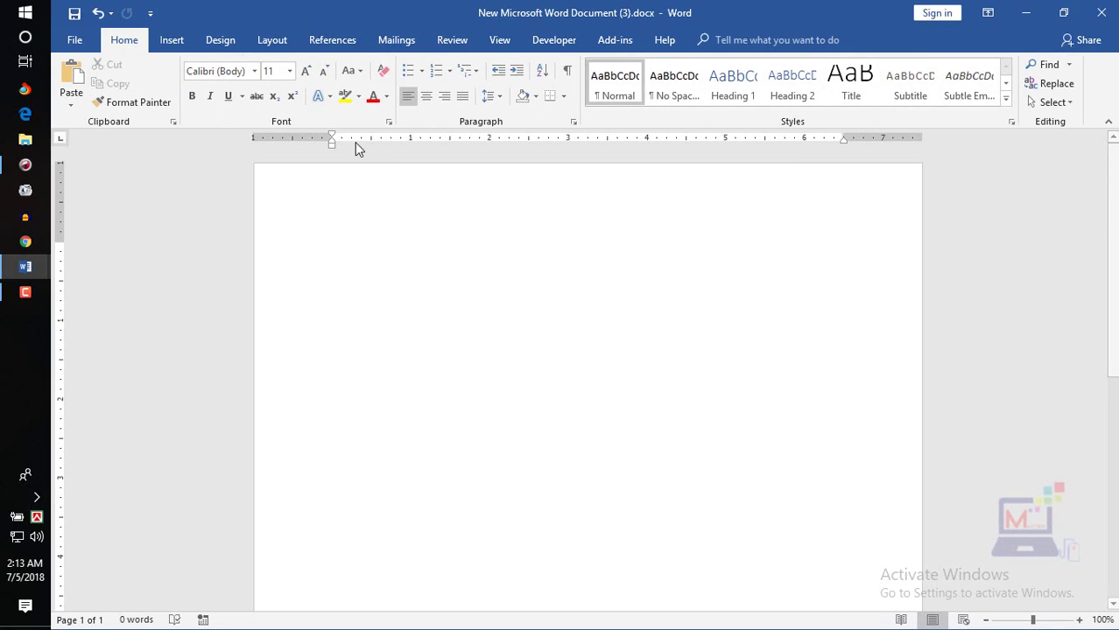
# Step: Insert a new equation by handwriting the fraction 2 + 9 over 10 as an ink equation
pyautogui.click(173, 41)
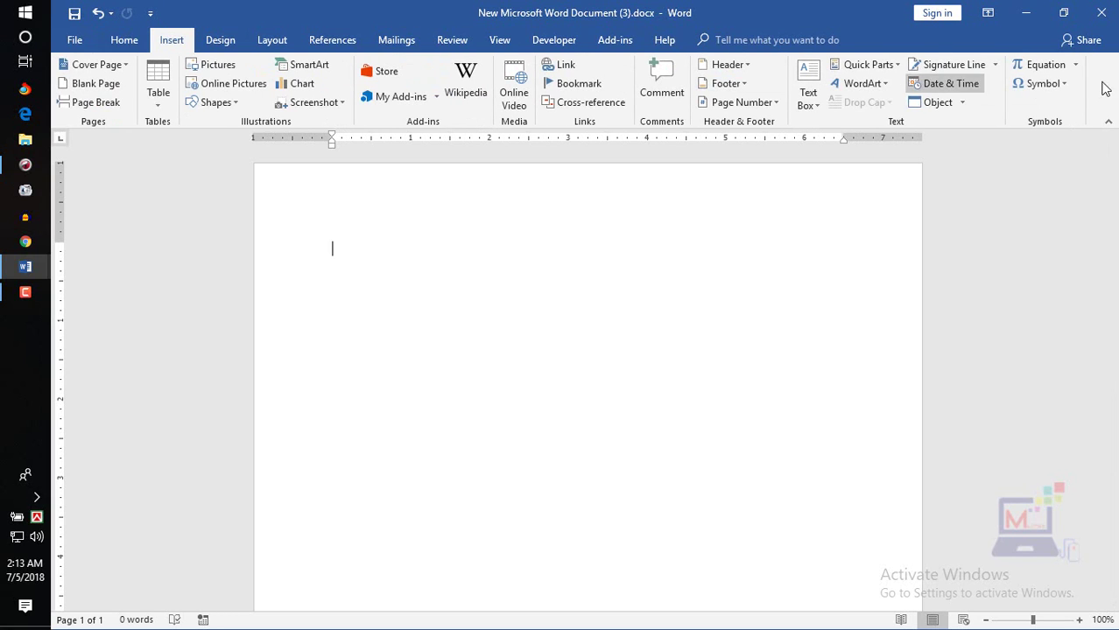
pyautogui.click(1040, 64)
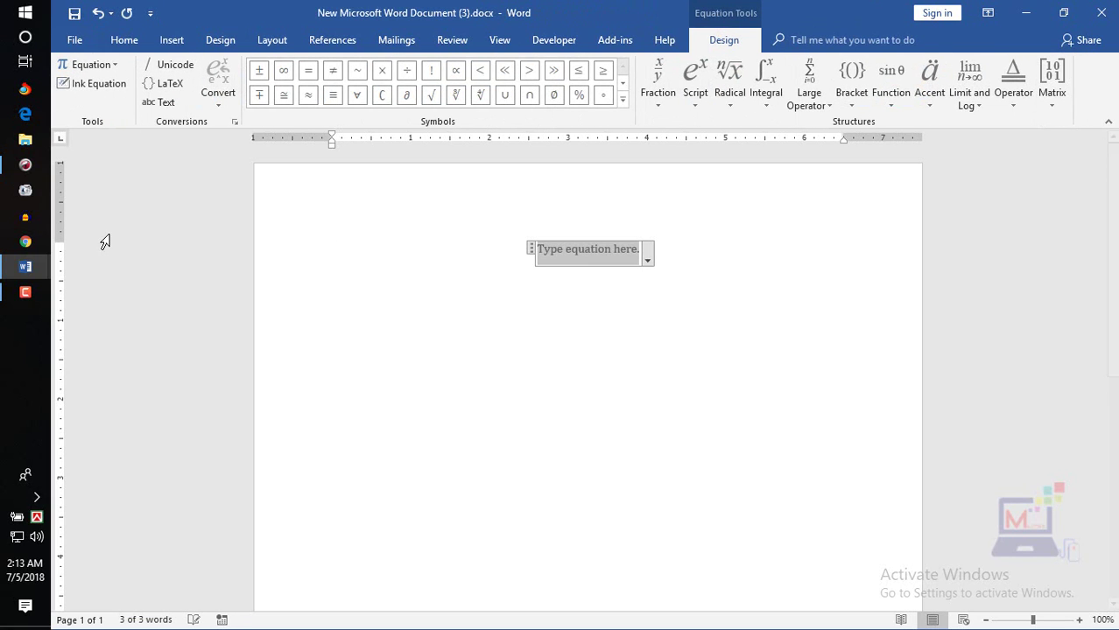
pyautogui.click(96, 83)
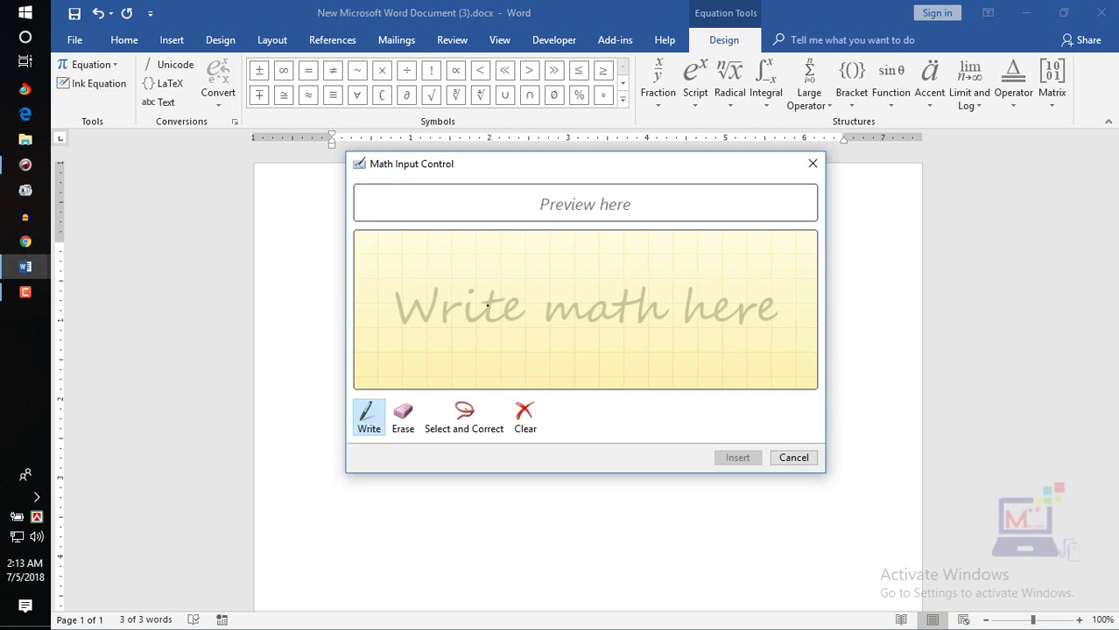
pyautogui.moveTo(487, 305); pyautogui.dragTo(673, 312)
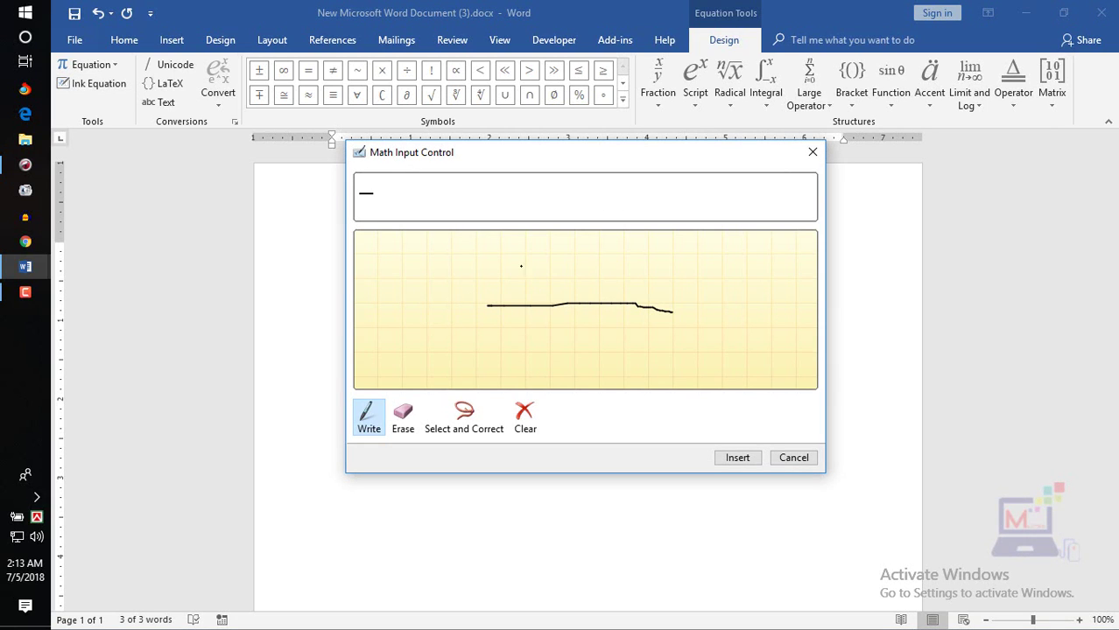
pyautogui.moveTo(498, 272)
pyautogui.mouseDown()
pyautogui.moveTo(500, 301)
pyautogui.moveTo(587, 282)
pyautogui.moveTo(562, 277)
pyautogui.moveTo(563, 290)
pyautogui.moveTo(646, 291)
pyautogui.mouseUp()
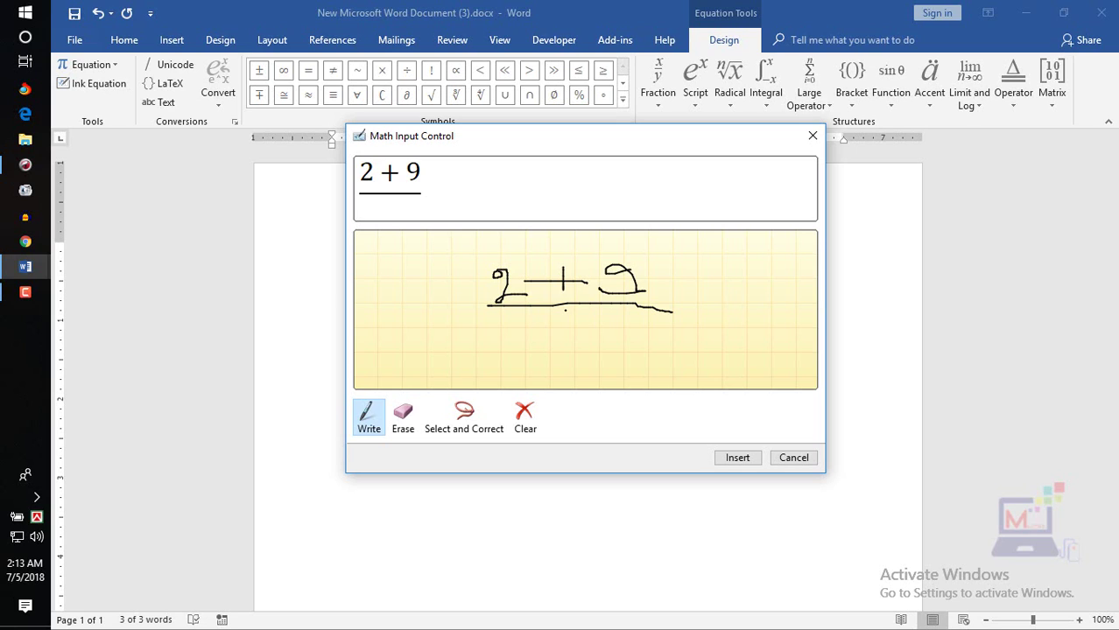
pyautogui.moveTo(601, 316); pyautogui.dragTo(604, 320)
pyautogui.click(737, 459)
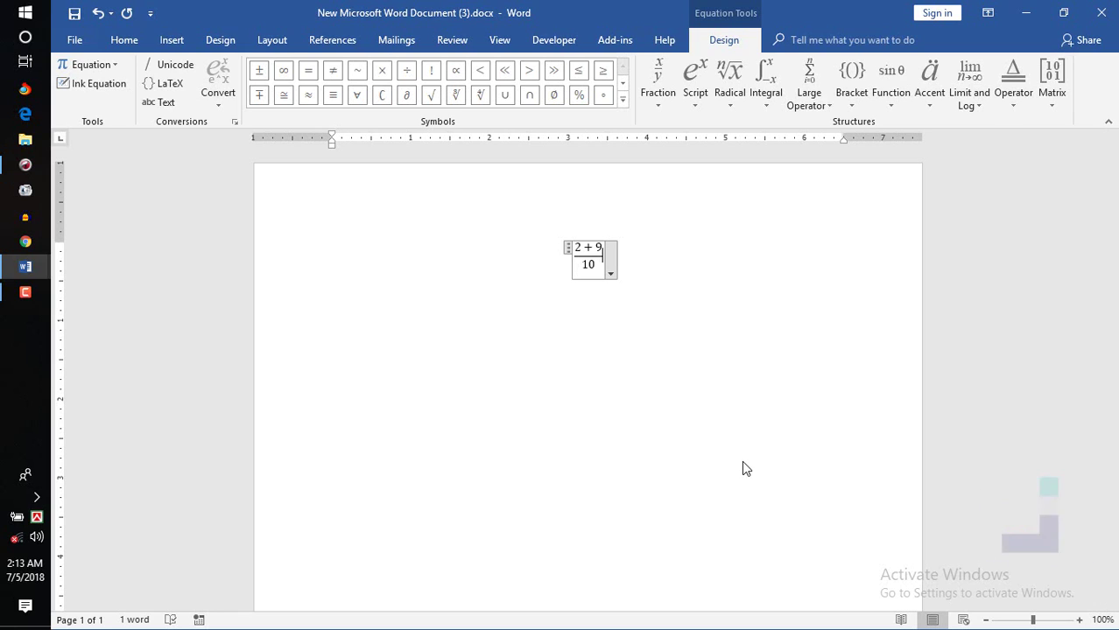
# Step: Leave the equation and insert a copyright symbol on the line below it
pyautogui.click(176, 40)
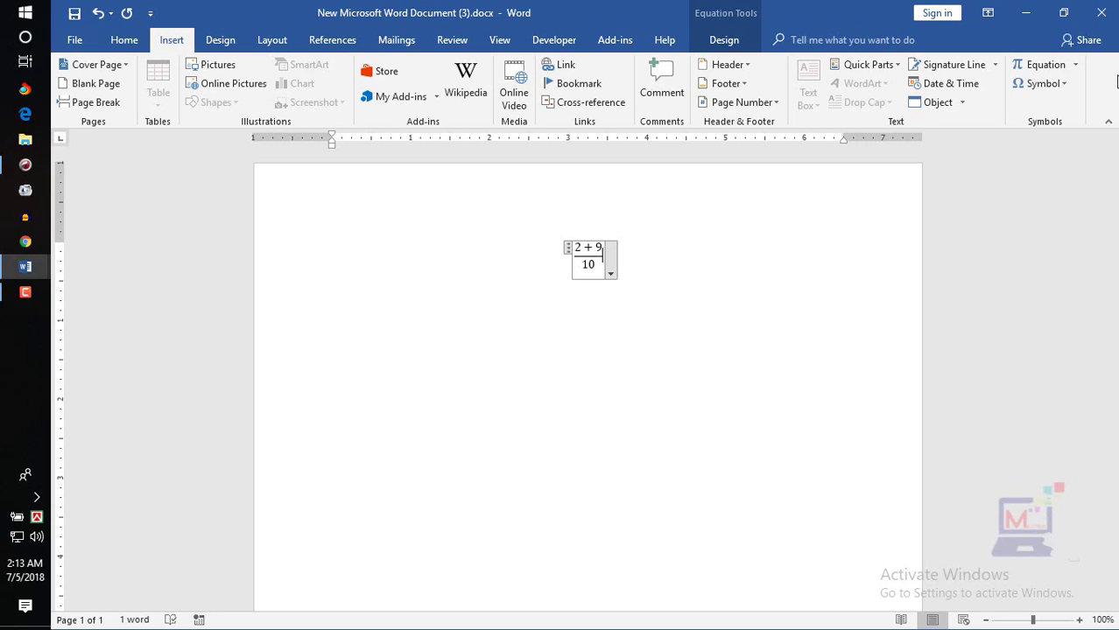
pyautogui.click(590, 394)
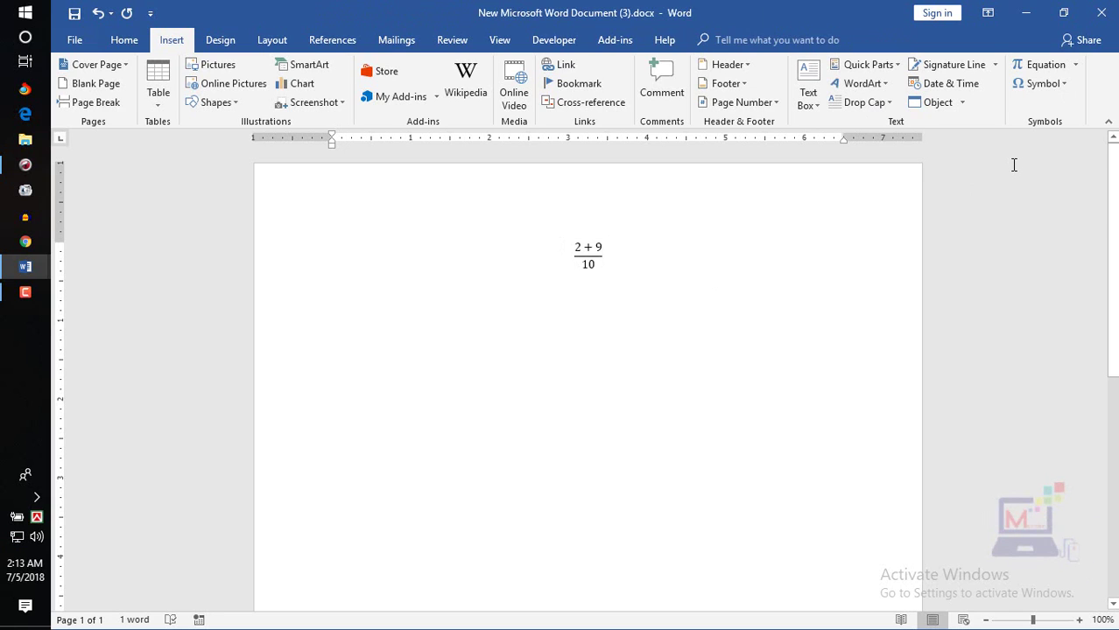
pyautogui.click(1066, 84)
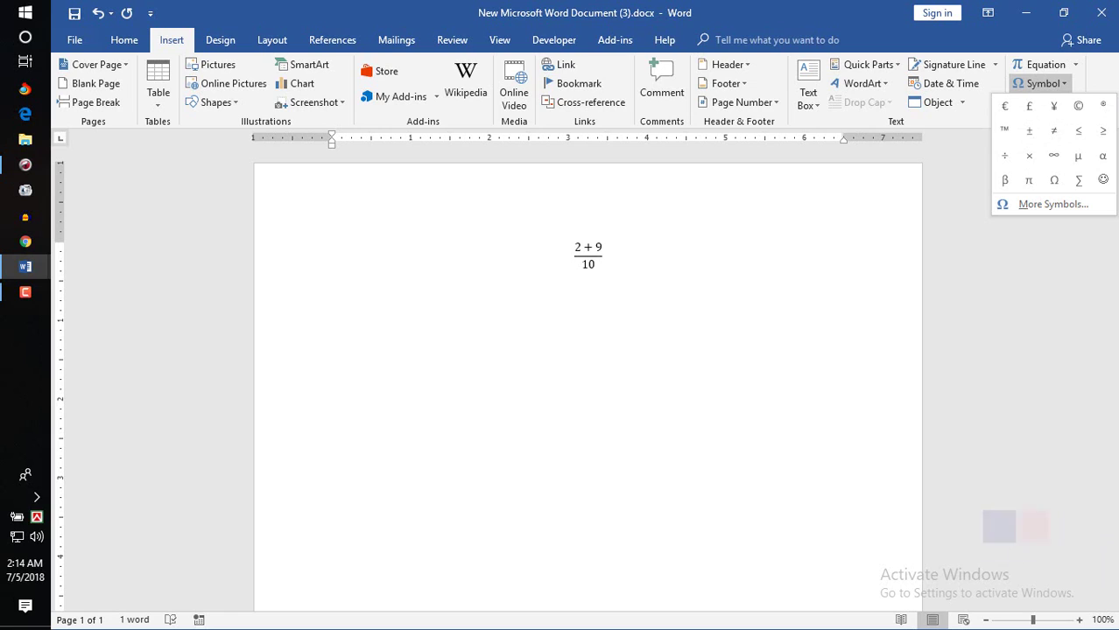
pyautogui.click(1087, 113)
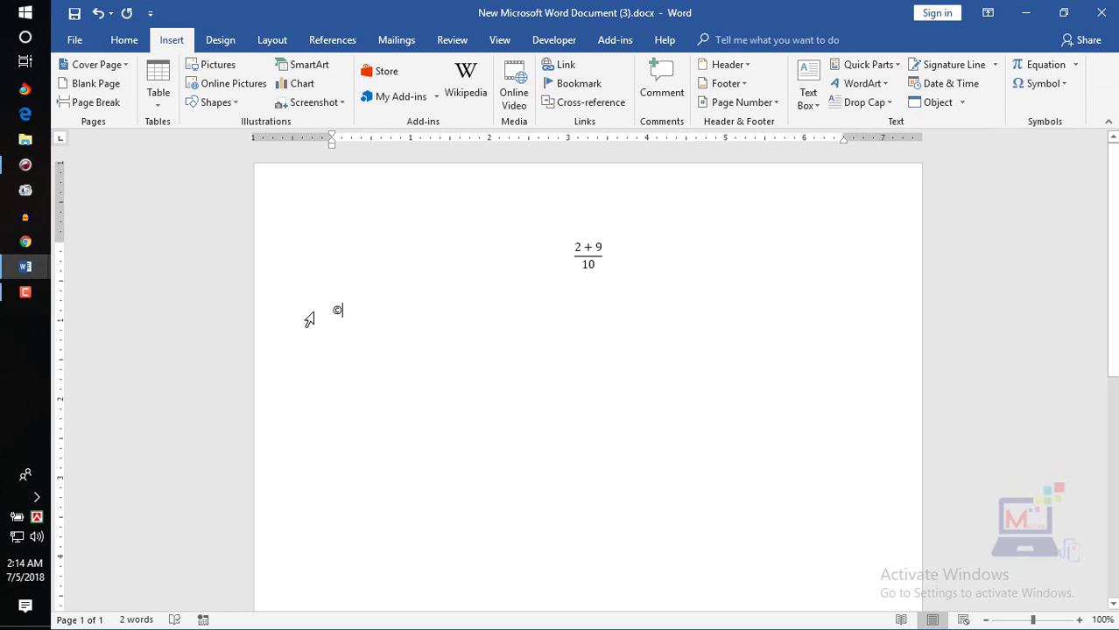
# Step: Enlarge the copyright symbol to font size 120
pyautogui.doubleClick(315, 308)
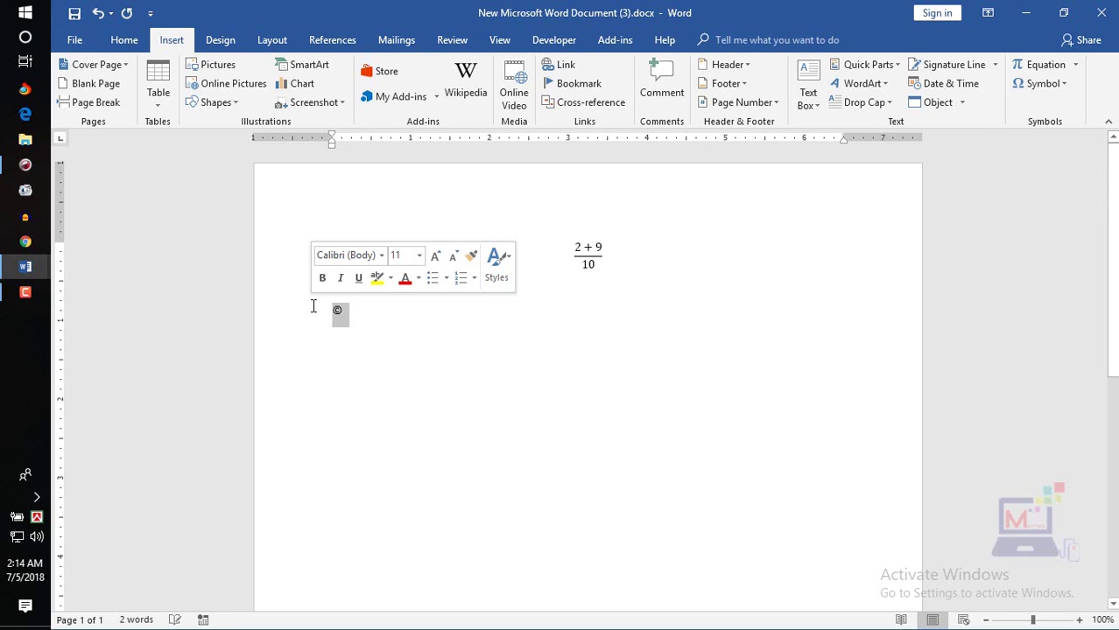
pyautogui.click(435, 254)
pyautogui.click(435, 255)
pyautogui.click(435, 255)
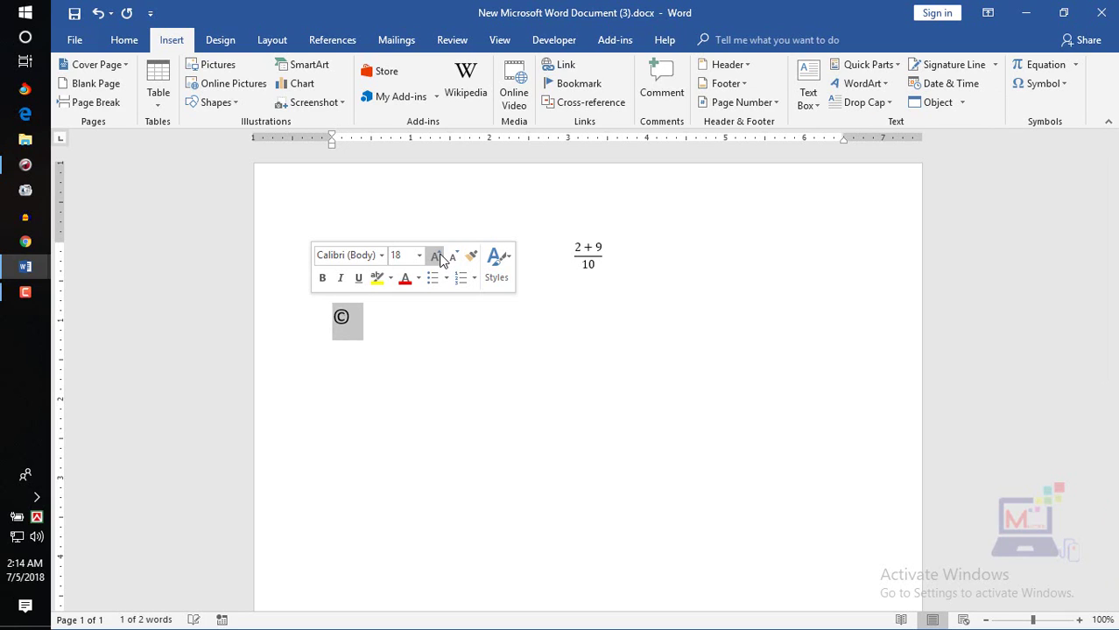
pyautogui.click(435, 255)
pyautogui.click(435, 254)
pyautogui.click(435, 255)
pyautogui.click(437, 255)
pyautogui.click(437, 256)
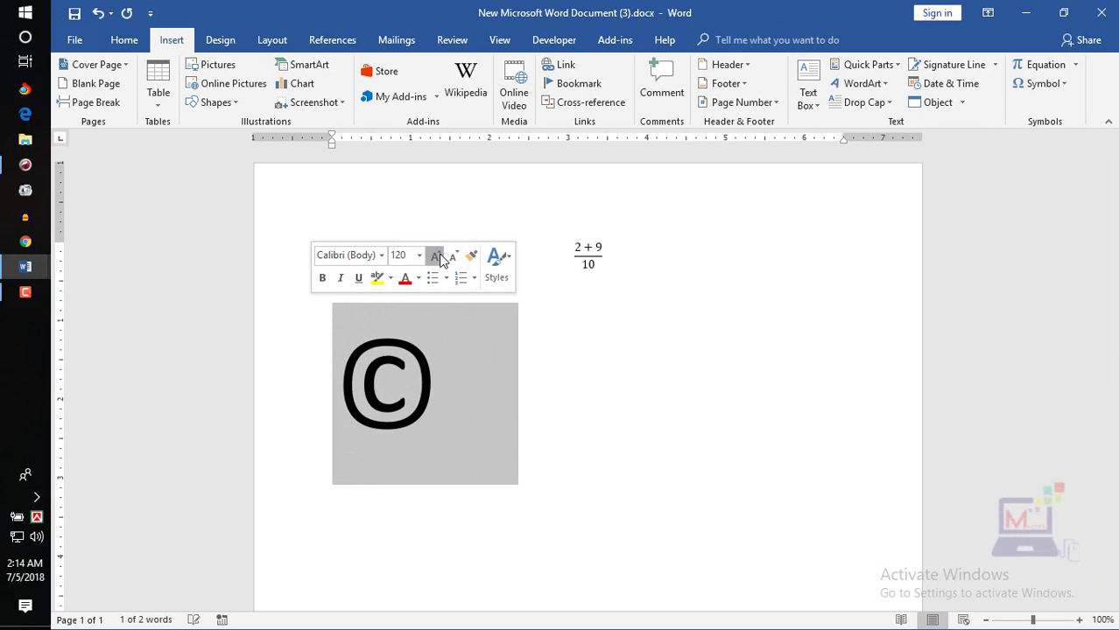
# Step: Enlarge the selected copyright symbol by one more font size increment and deselect it
pyautogui.click(437, 256)
pyautogui.click(438, 371)
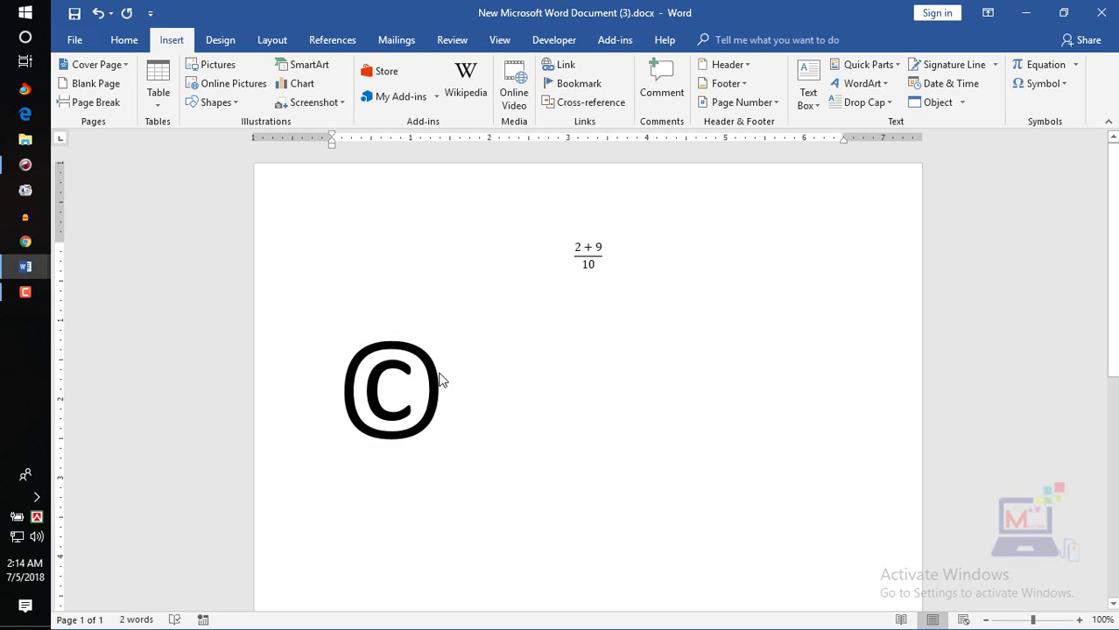
# Step: Open the full symbol collection for inserting another symbol and set its font to Adobe Ming Std L
pyautogui.click(1064, 85)
pyautogui.click(1052, 204)
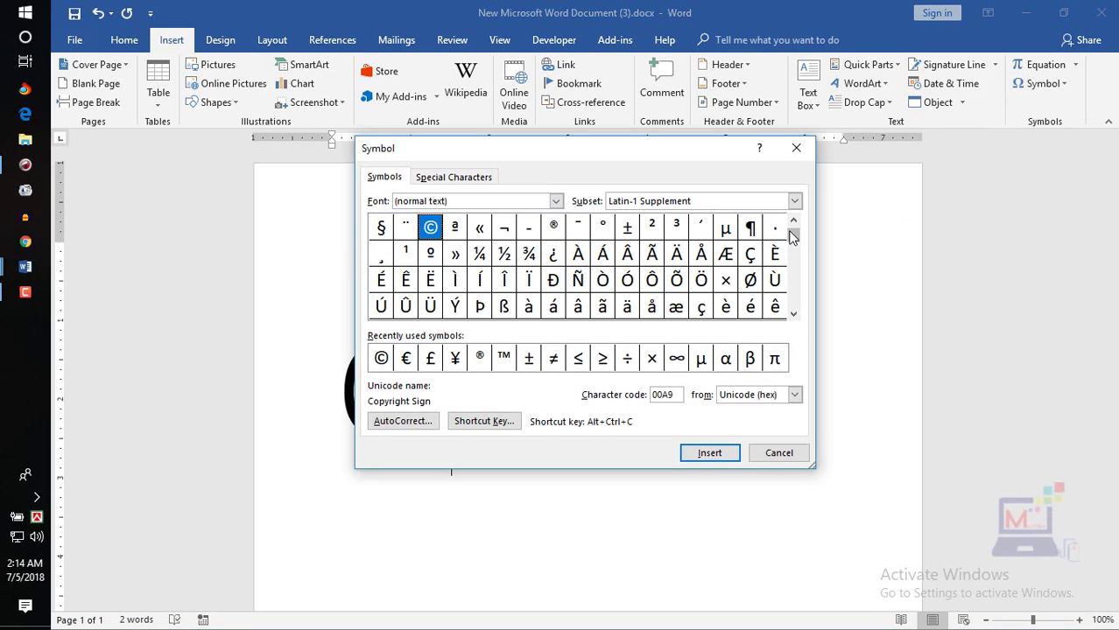
pyautogui.moveTo(792, 236); pyautogui.dragTo(798, 277)
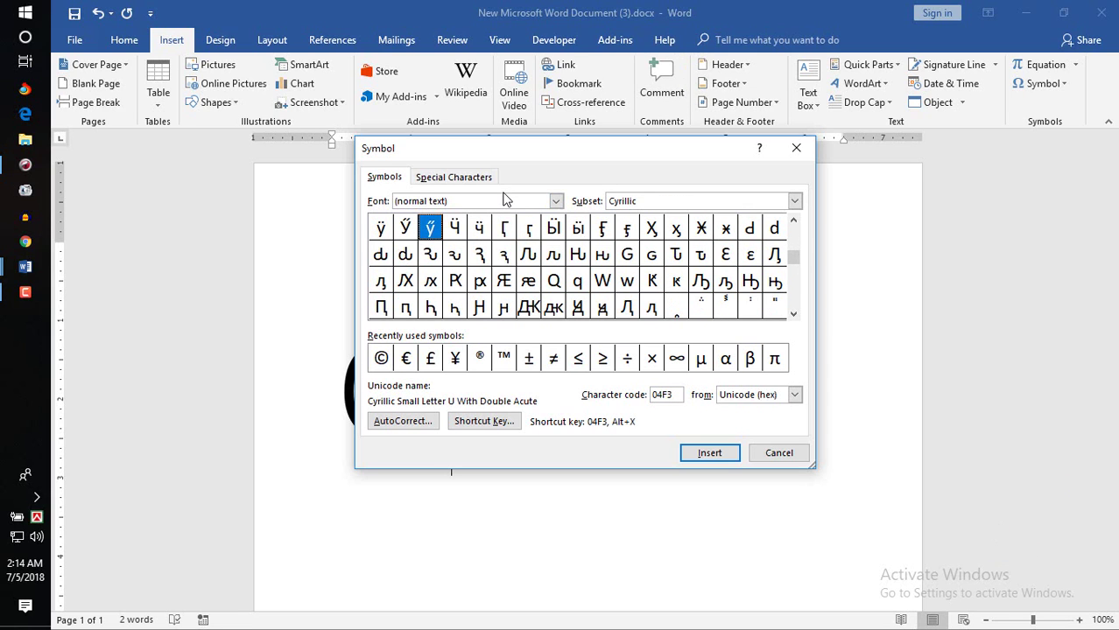
pyautogui.click(554, 202)
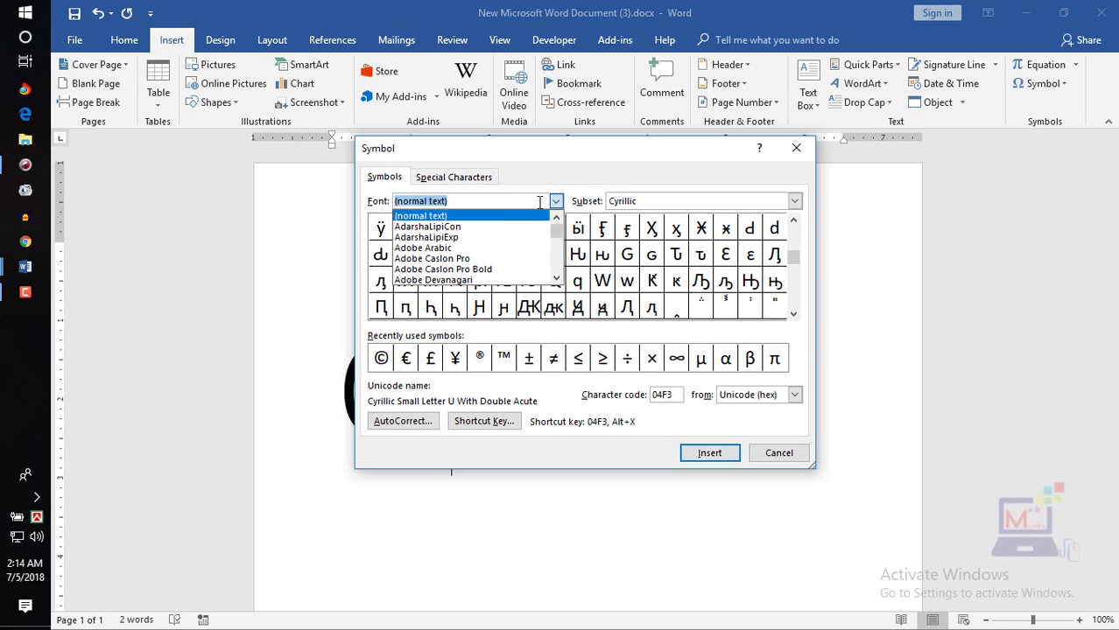
pyautogui.doubleClick(558, 267)
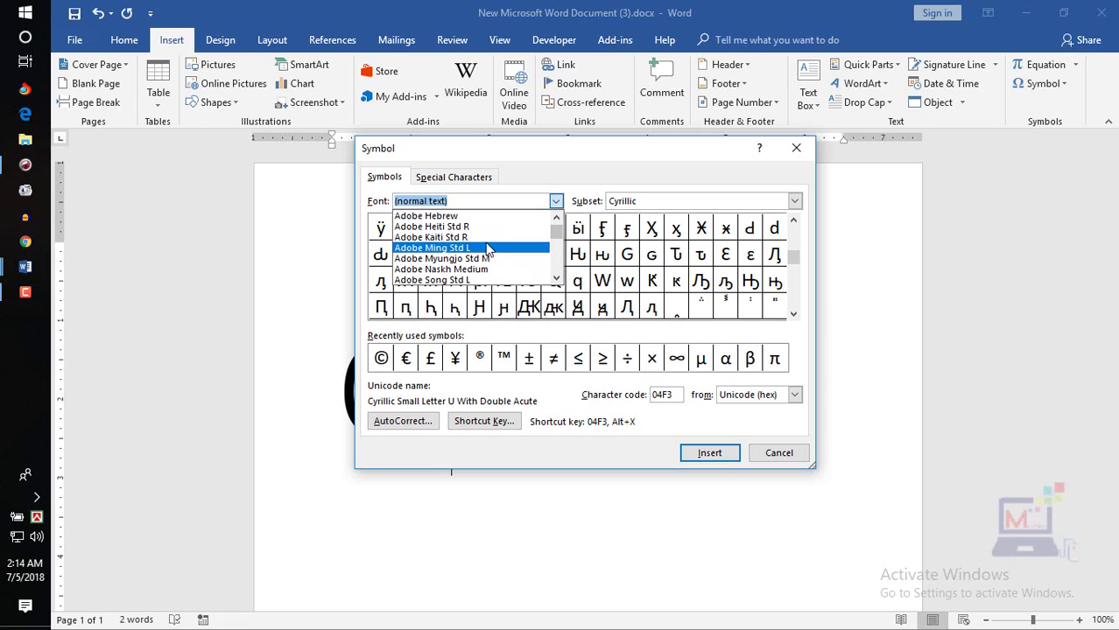
pyautogui.click(488, 249)
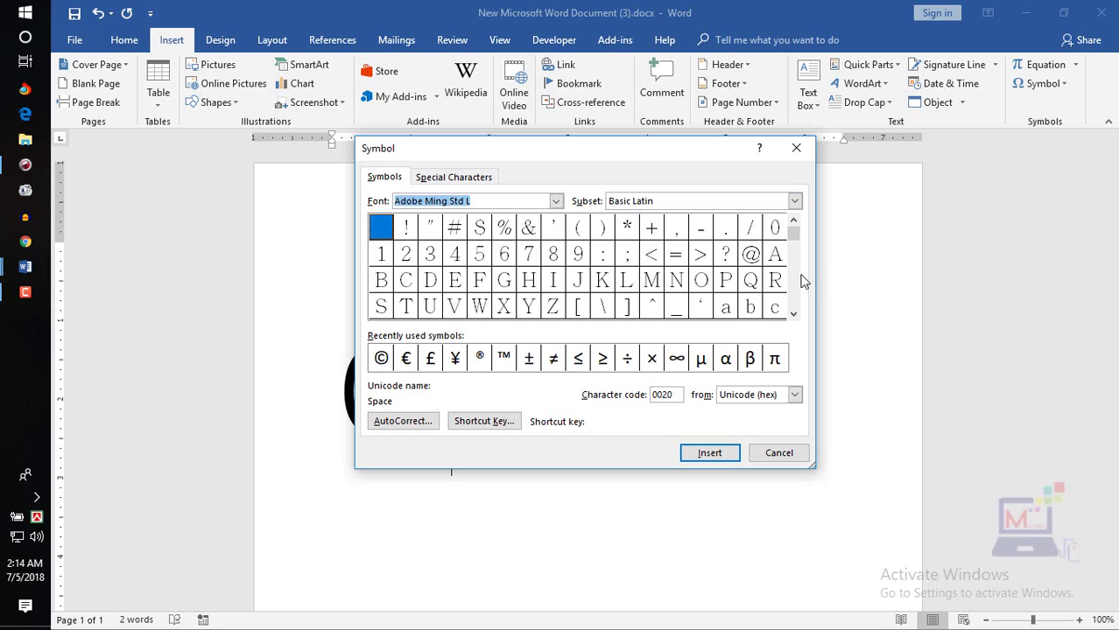
# Step: Insert the Kangxi Radical Flute character (code 2FD5) after the copyright symbol and close the Symbol dialog
pyautogui.scroll(-10, 788, 292)
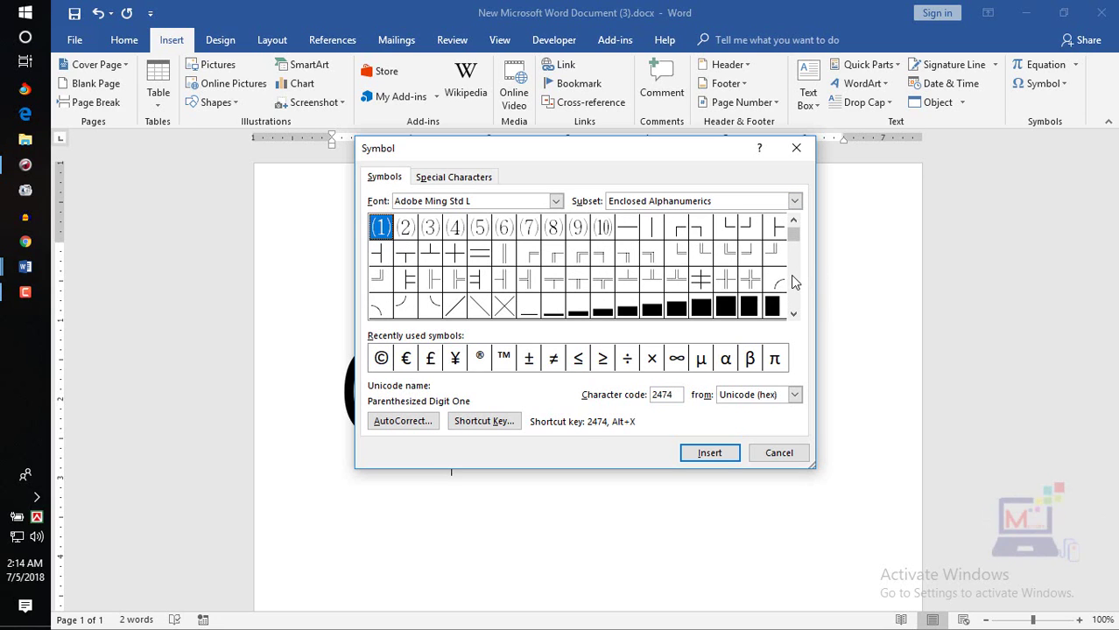
pyautogui.scroll(-6, 791, 275)
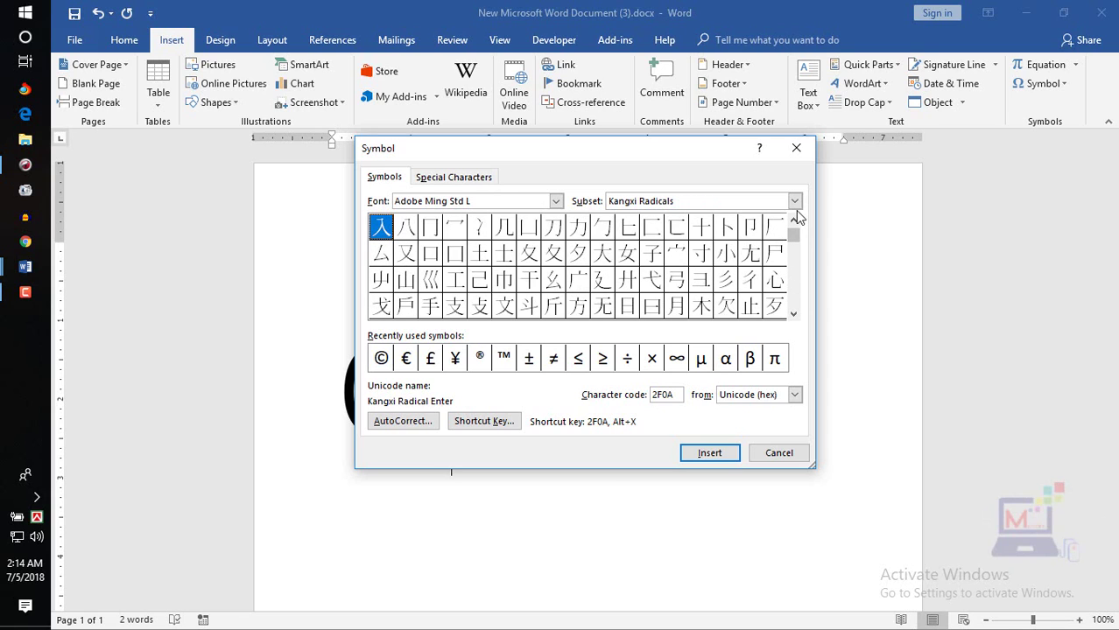
pyautogui.scroll(-3, 797, 254)
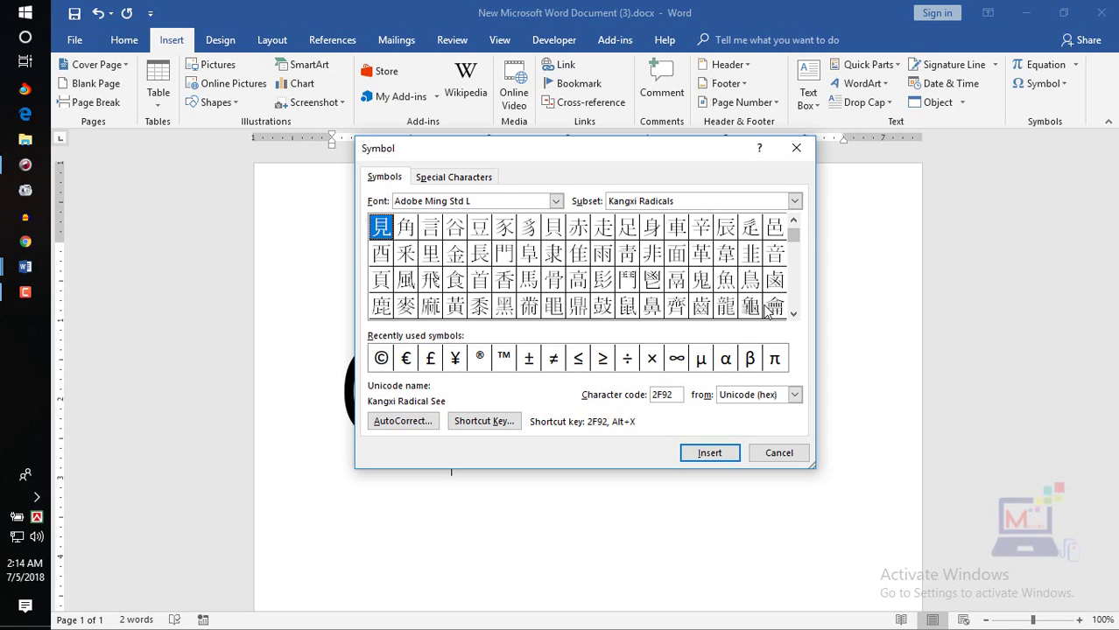
pyautogui.click(707, 452)
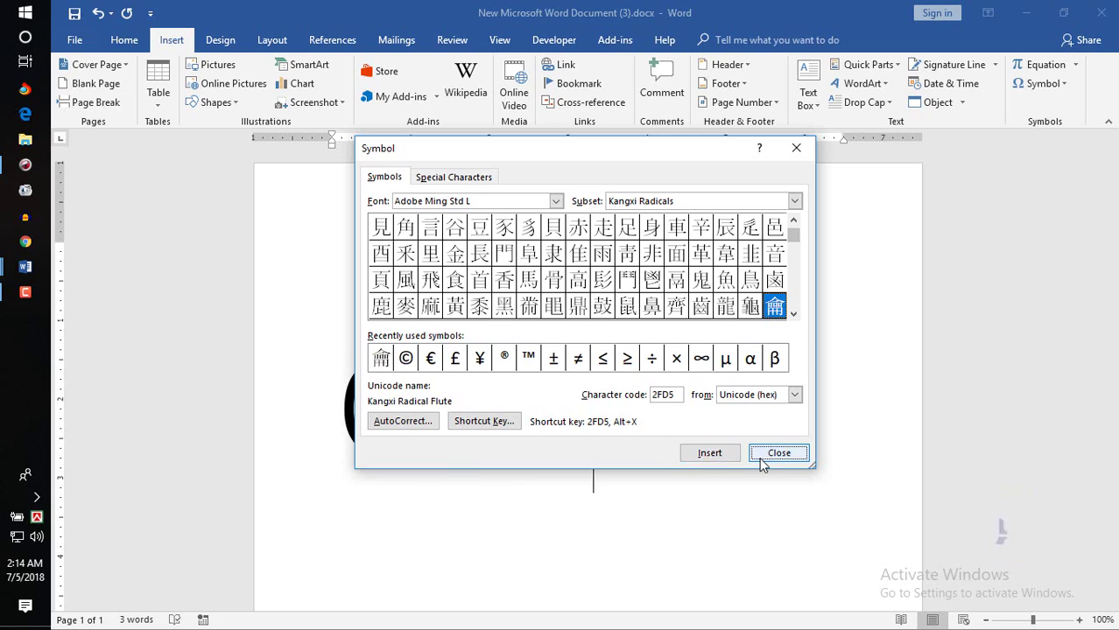
pyautogui.click(762, 454)
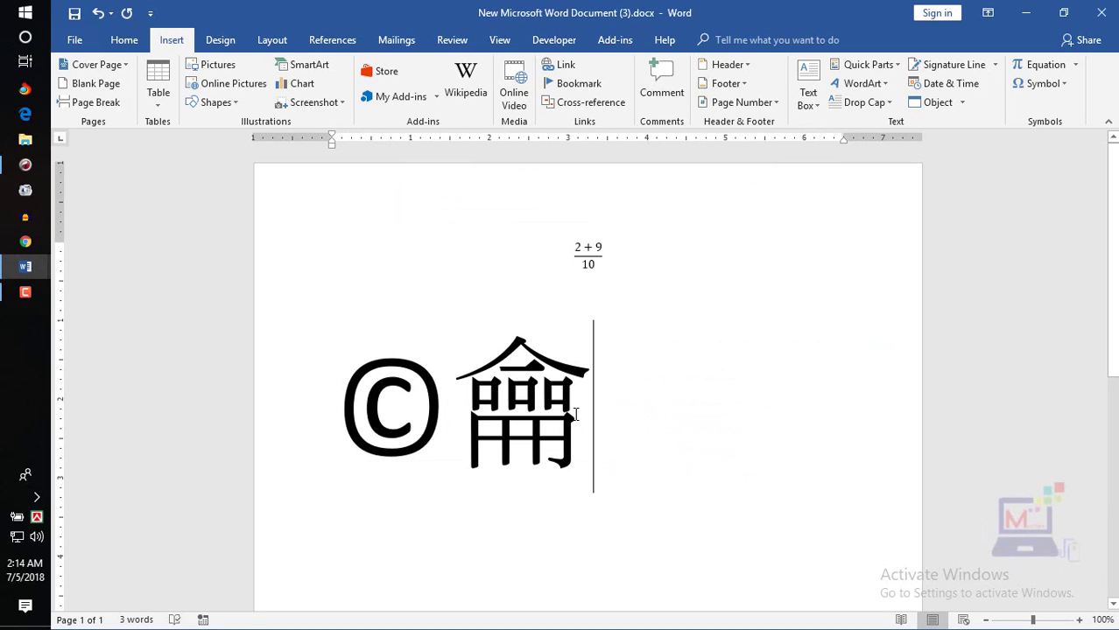